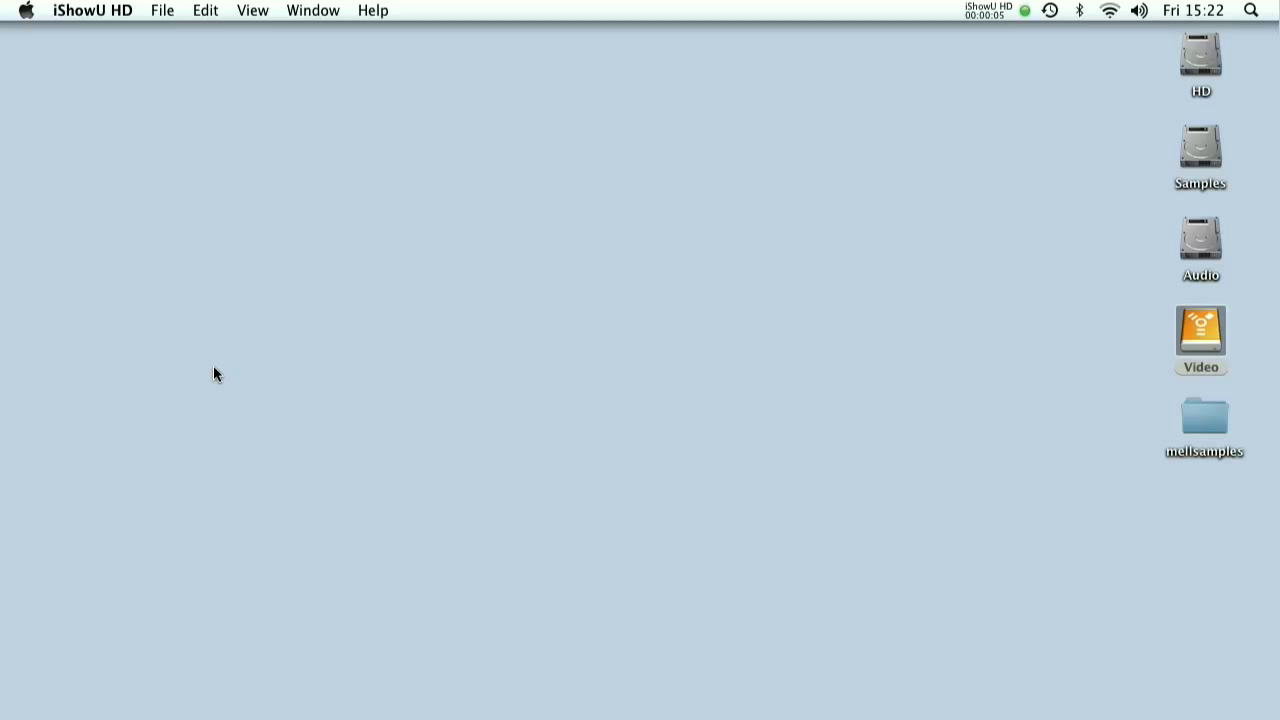
Launch GarageBand from the Dock and dismiss the audio units scan notice to reach 'My Song'
{"action": "mouse_move", "coordinate": [2, 378]}
{"action": "left_click", "coordinate": [65, 368]}
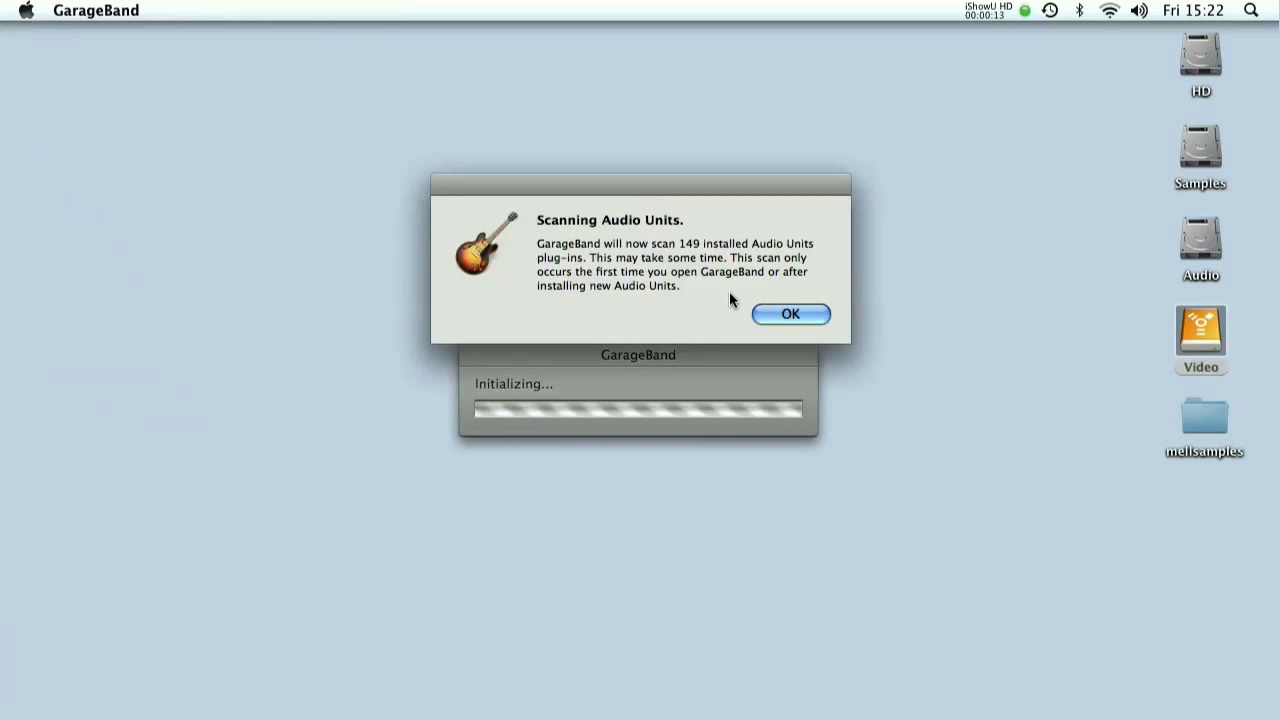
{"action": "left_click", "coordinate": [808, 316]}
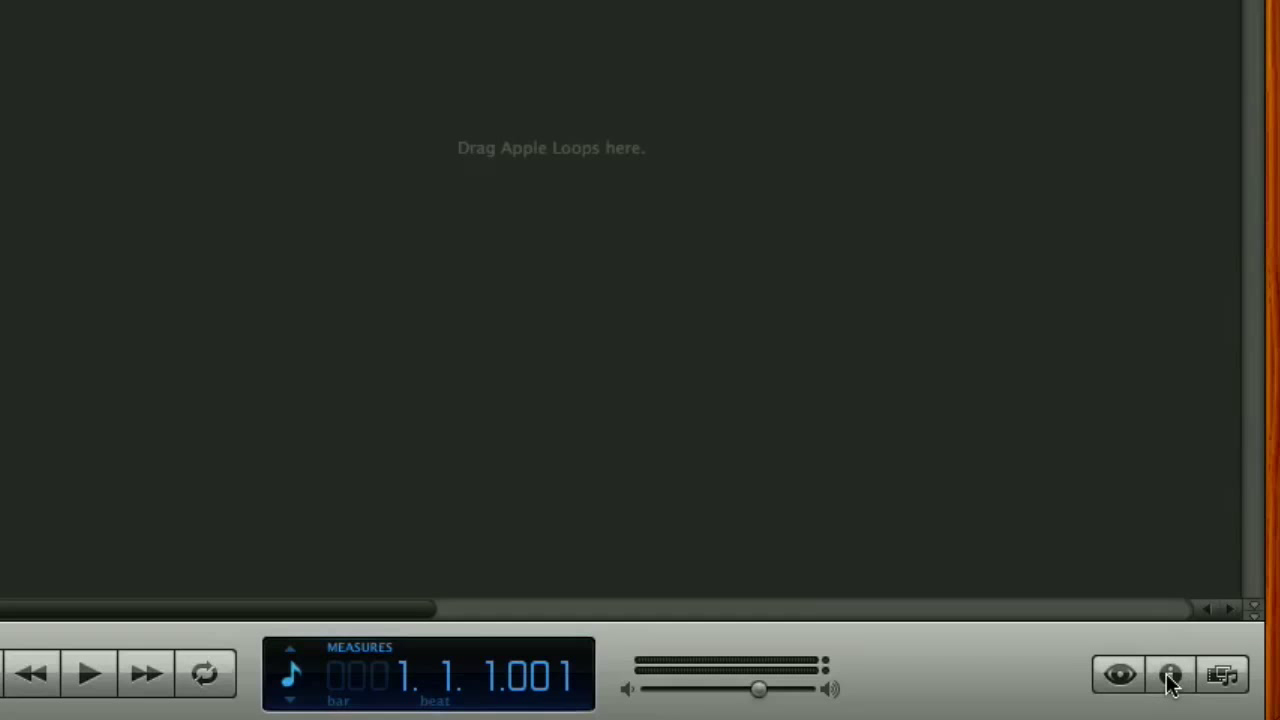
In the track's instrument info, replace Grand Piano with Comedy Noises from the Sound Effects category
{"action": "left_click", "coordinate": [1172, 676]}
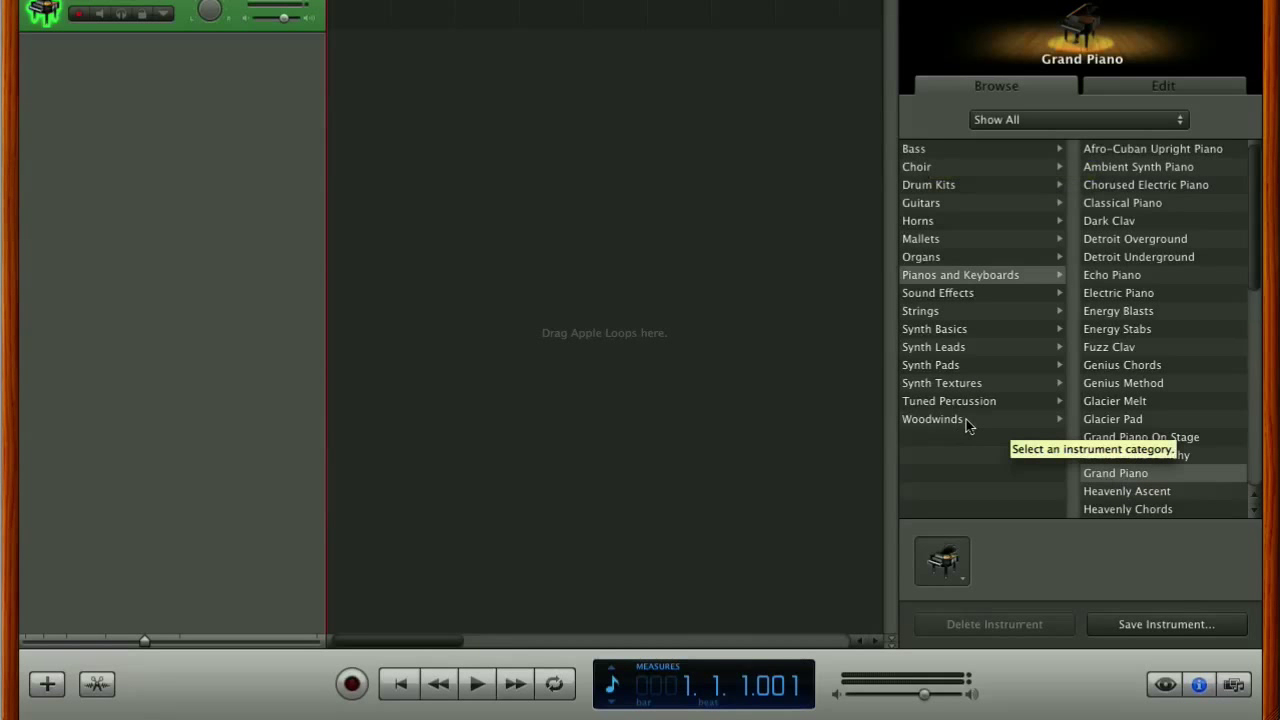
{"action": "left_click", "coordinate": [950, 293]}
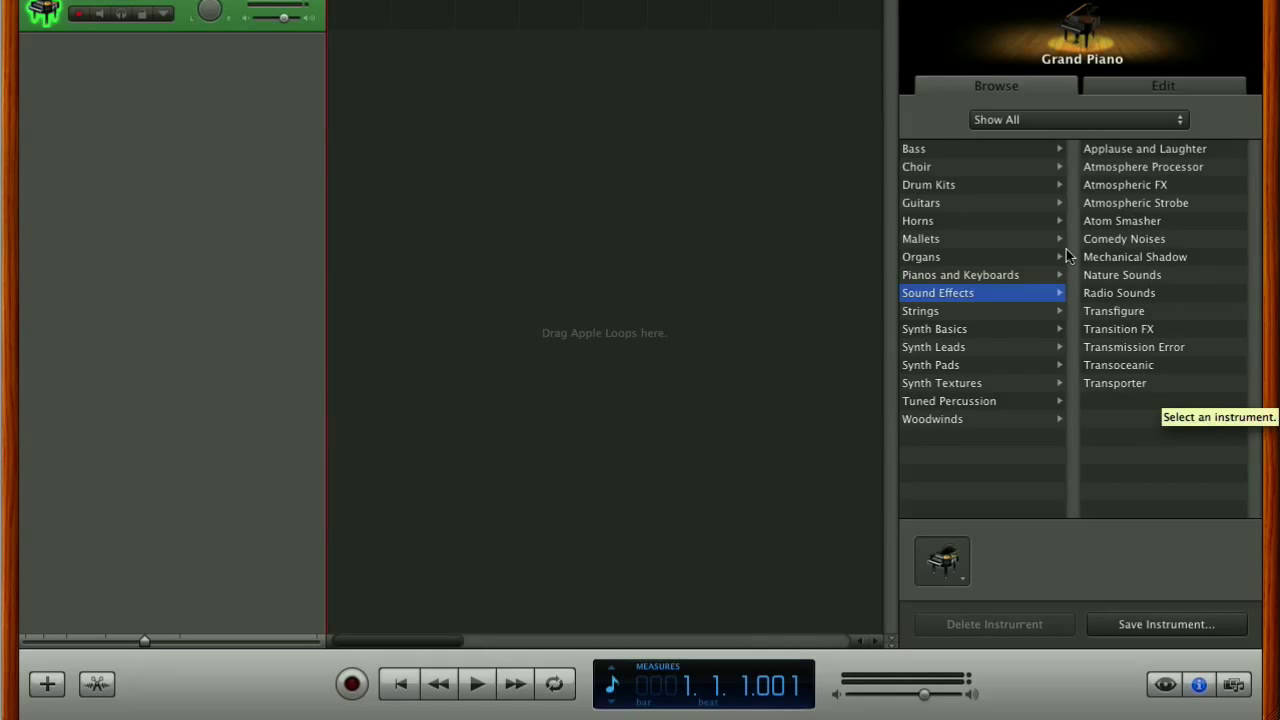
{"action": "left_click", "coordinate": [1136, 242]}
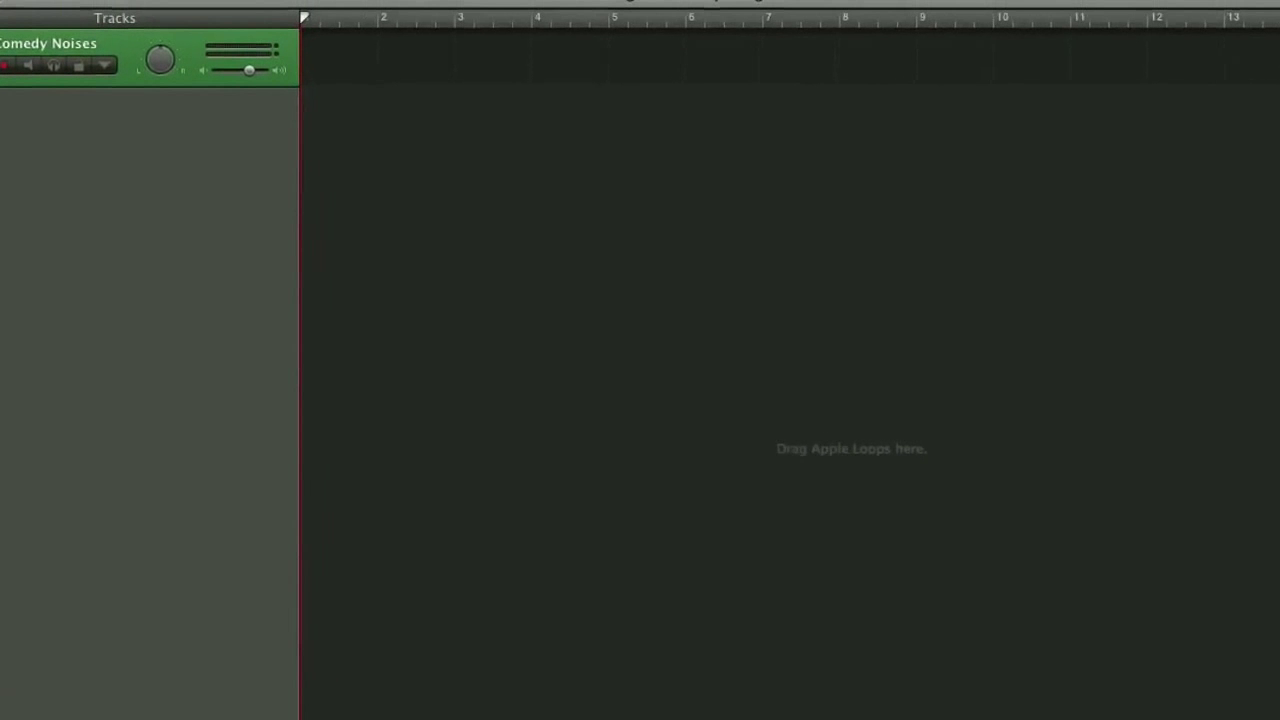
Open Musical Typing and audition Comedy Boing, High Honk, Chipmunk, Cow Moo, Horns, Low Honk and Wap
{"action": "left_click", "coordinate": [437, 20]}
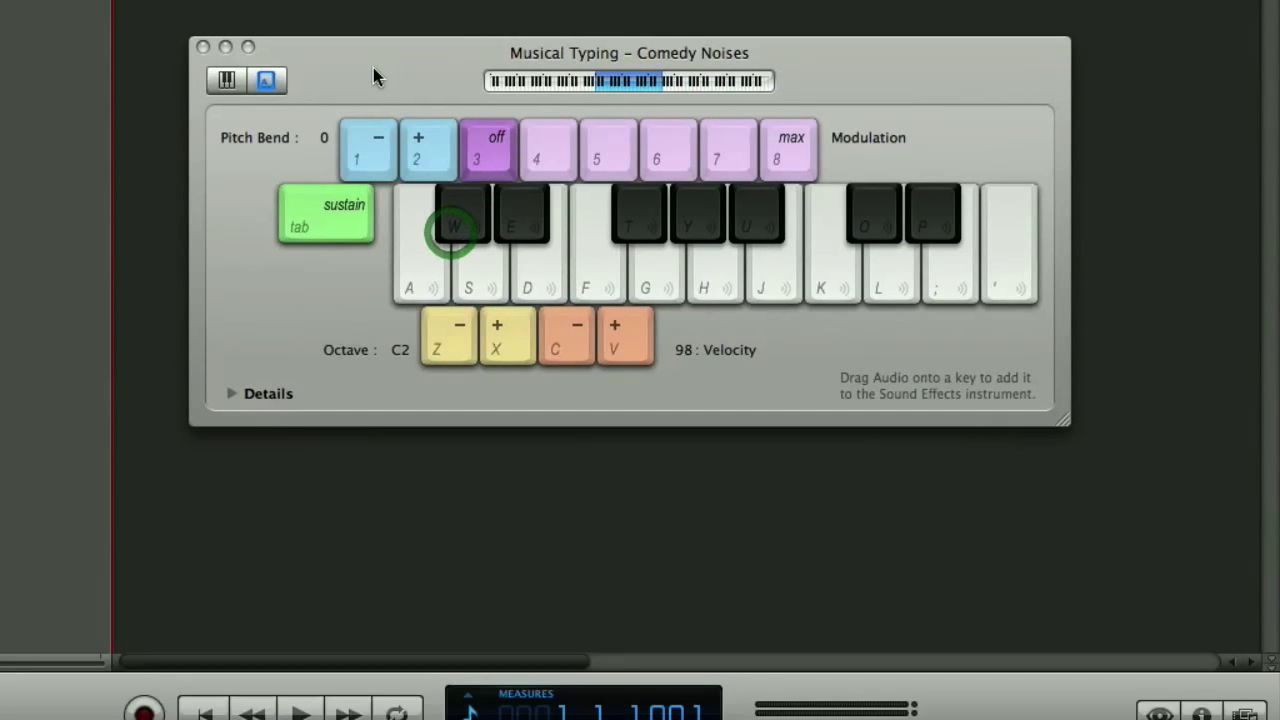
{"action": "left_click", "coordinate": [452, 232]}
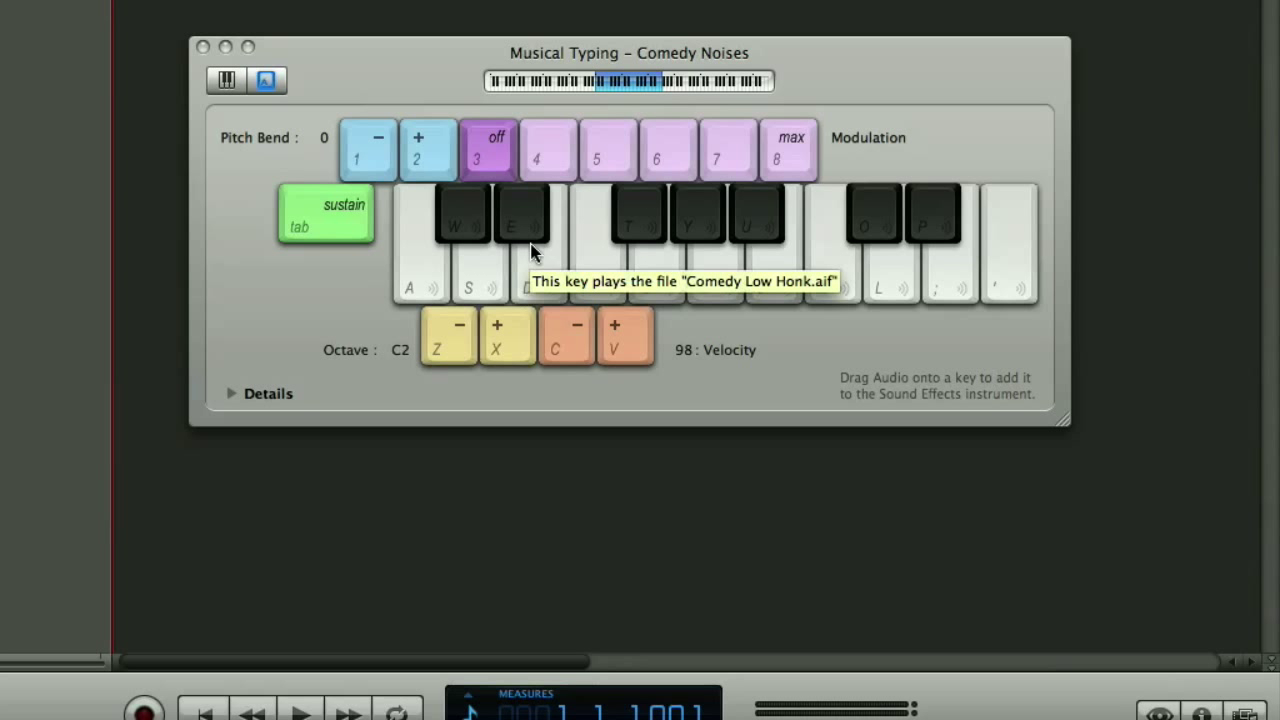
{"action": "key", "text": "a"}
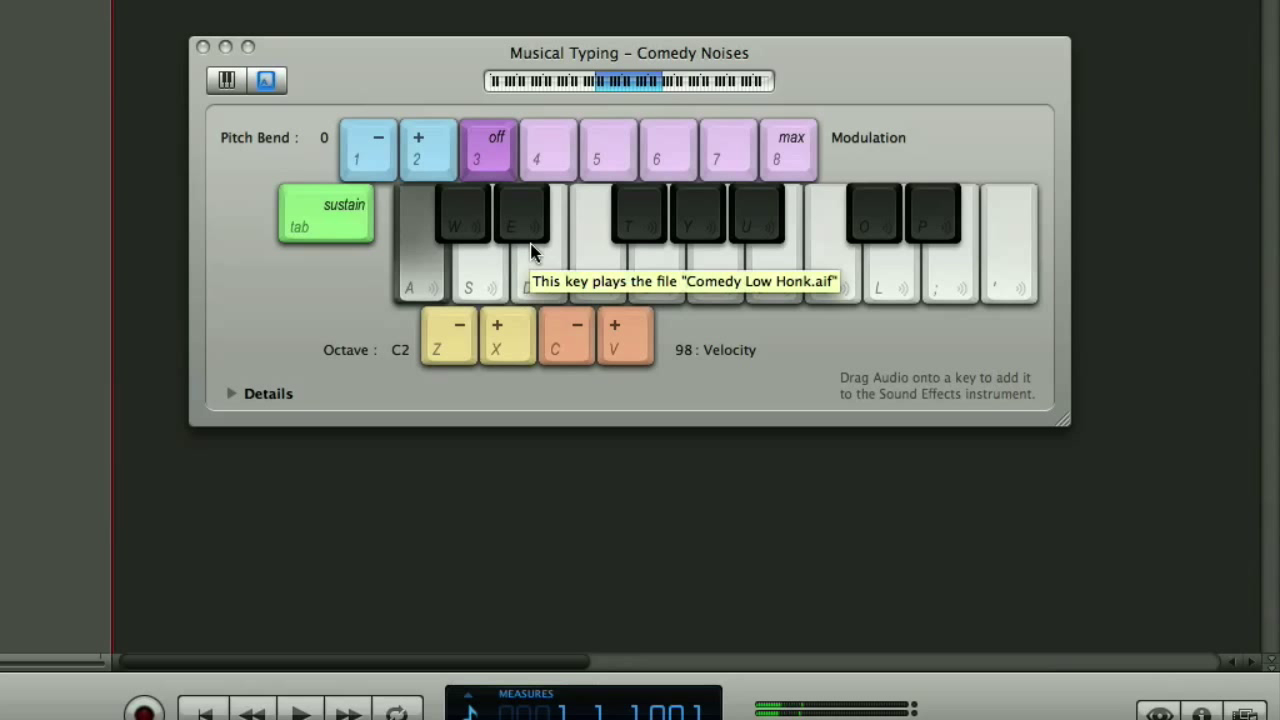
{"action": "key", "text": "s"}
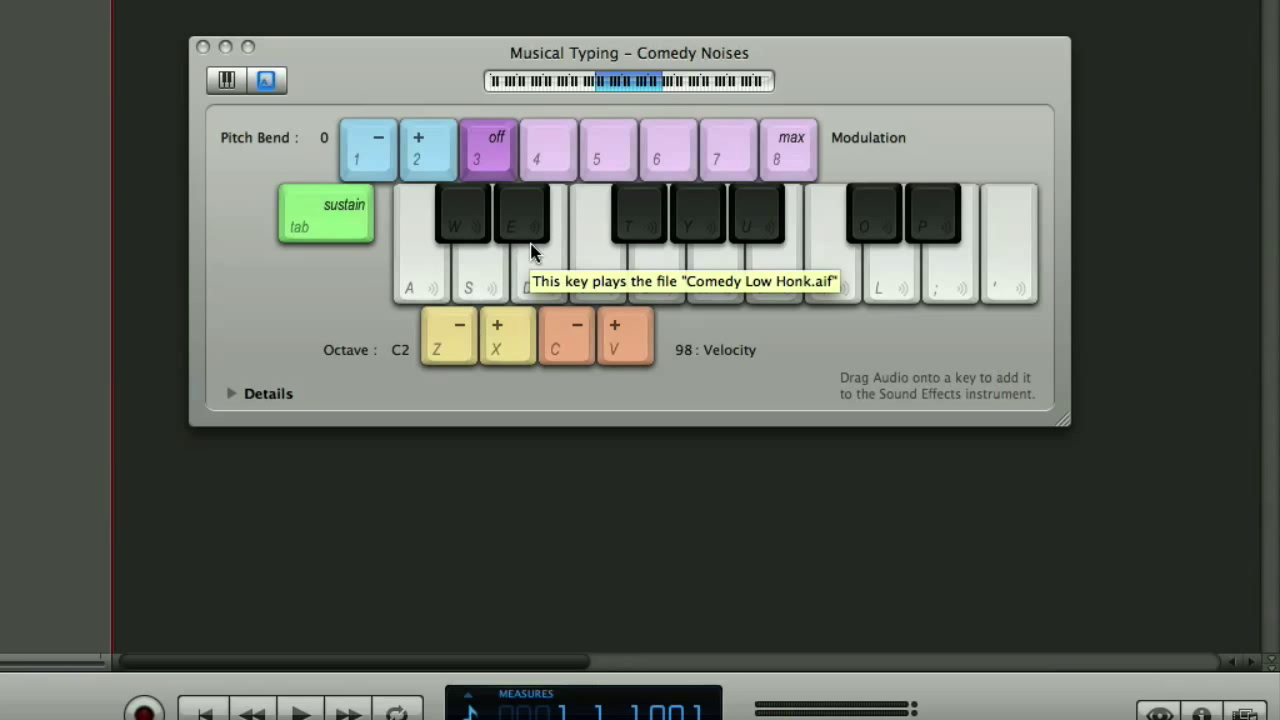
{"action": "key", "text": "l"}
{"action": "key", "text": "k"}
{"action": "key", "text": "j"}
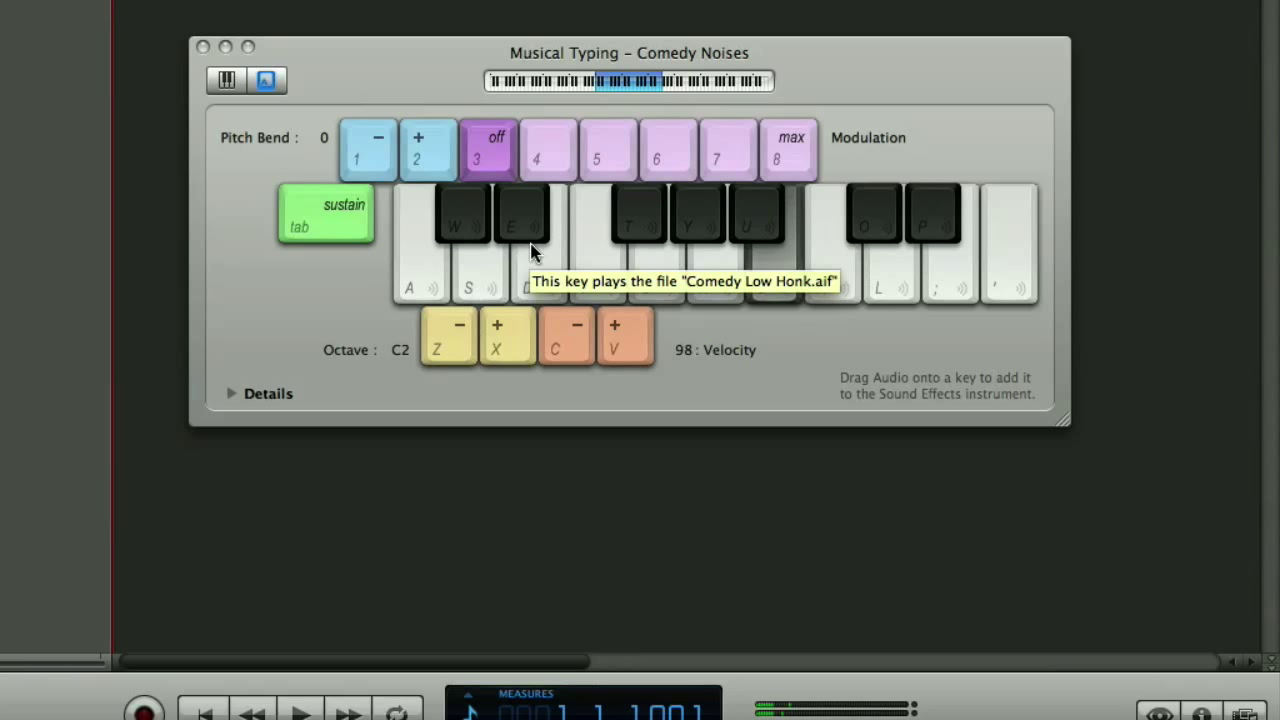
{"action": "key", "text": "h"}
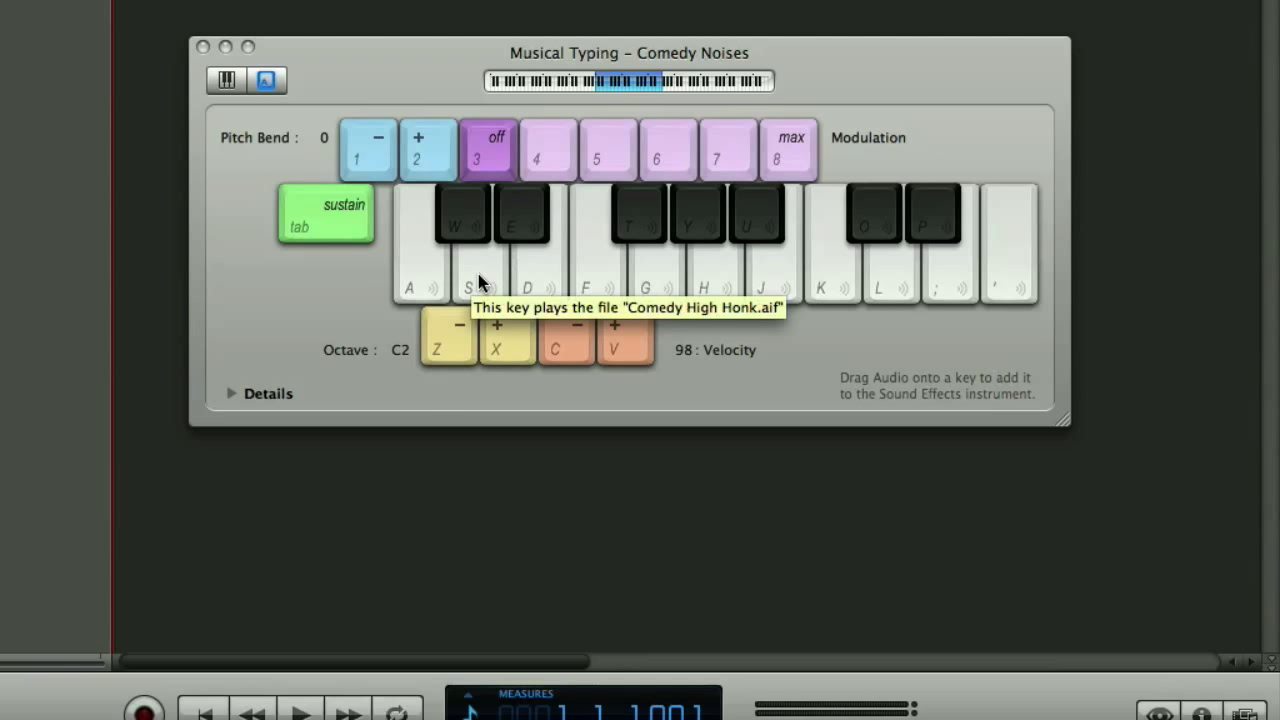
{"action": "left_click", "coordinate": [479, 279]}
{"action": "left_click", "coordinate": [537, 278]}
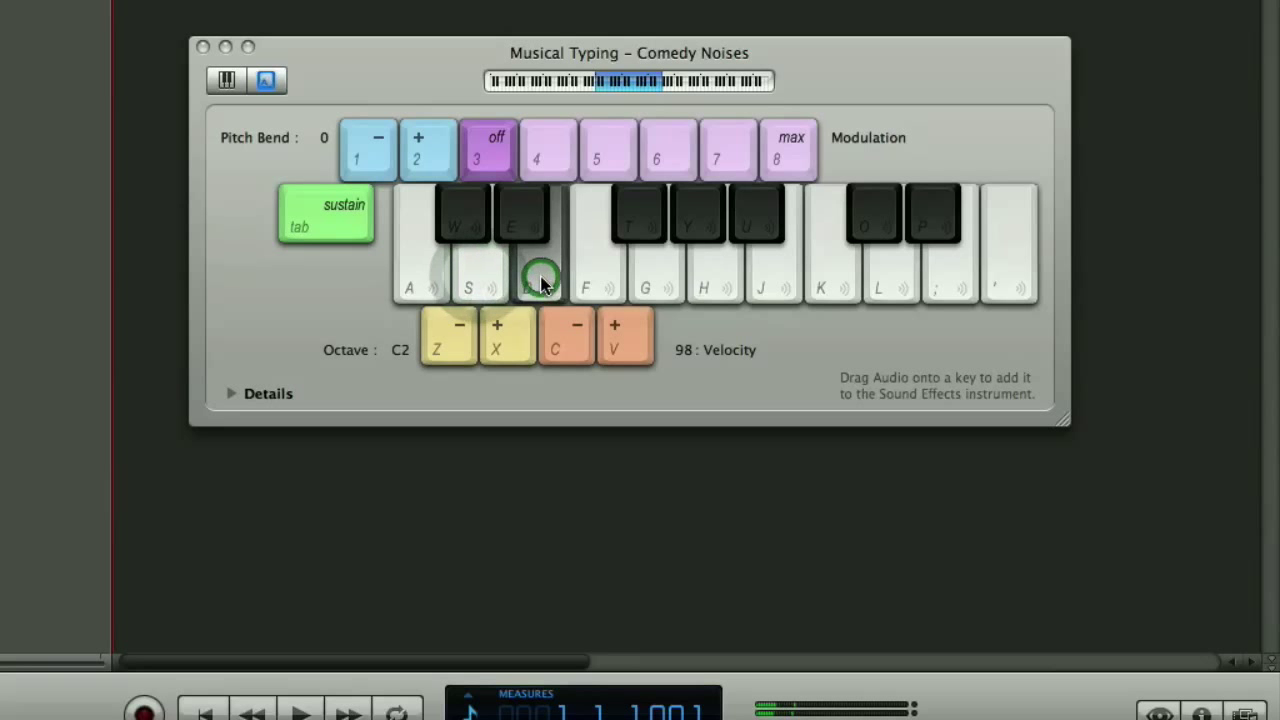
{"action": "left_click", "coordinate": [640, 221]}
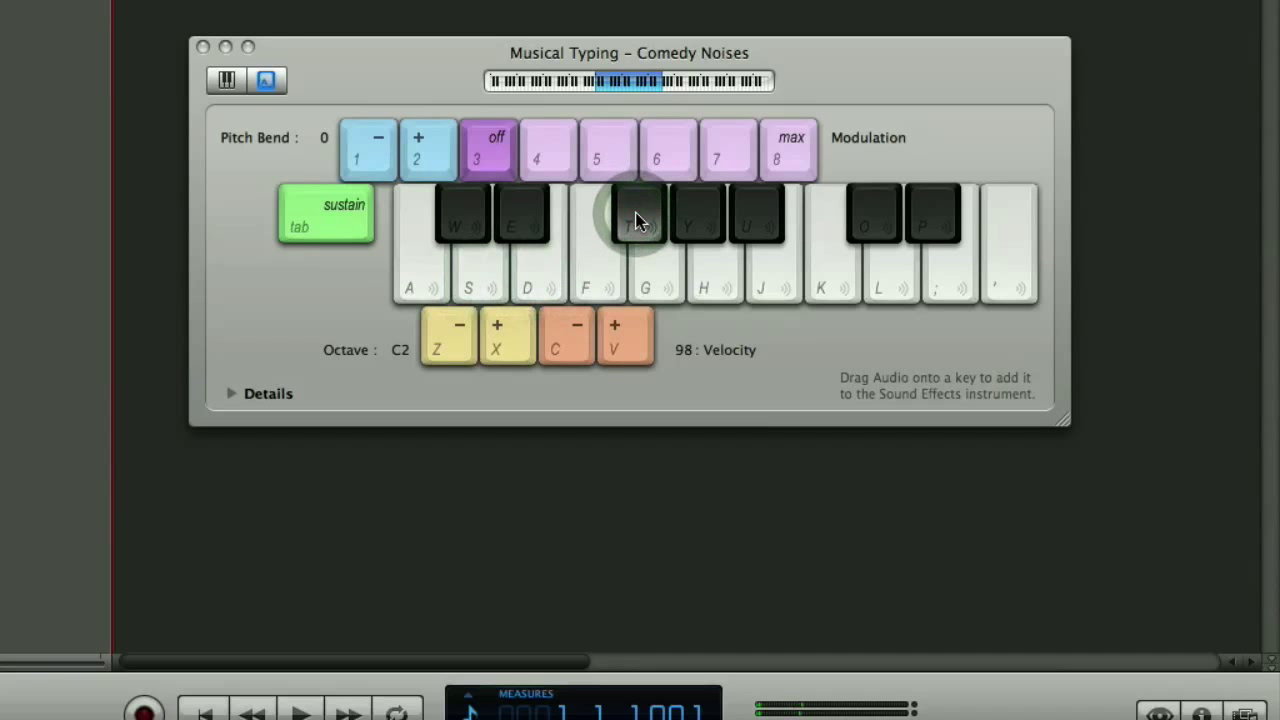
Nudge the Musical Typing window up and expand Details to list each key's sound file
{"action": "left_click_drag", "start_coordinate": [436, 62], "coordinate": [377, 32]}
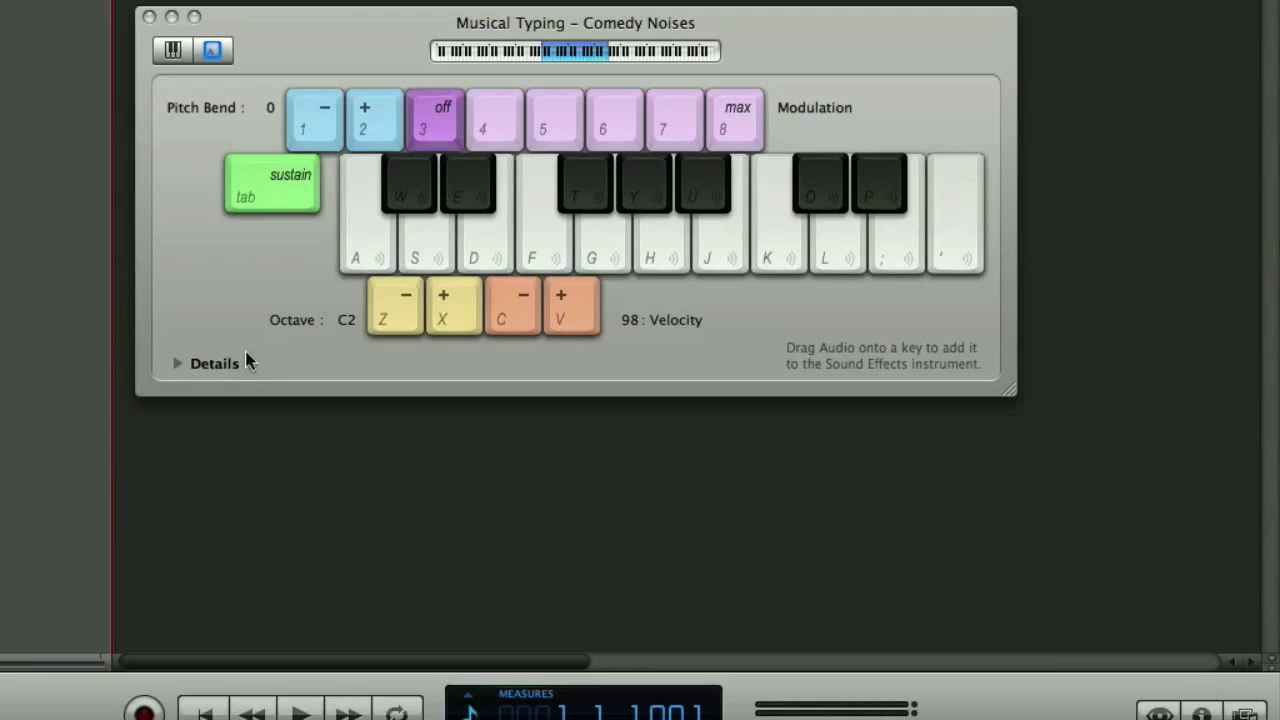
{"action": "left_click", "coordinate": [178, 364]}
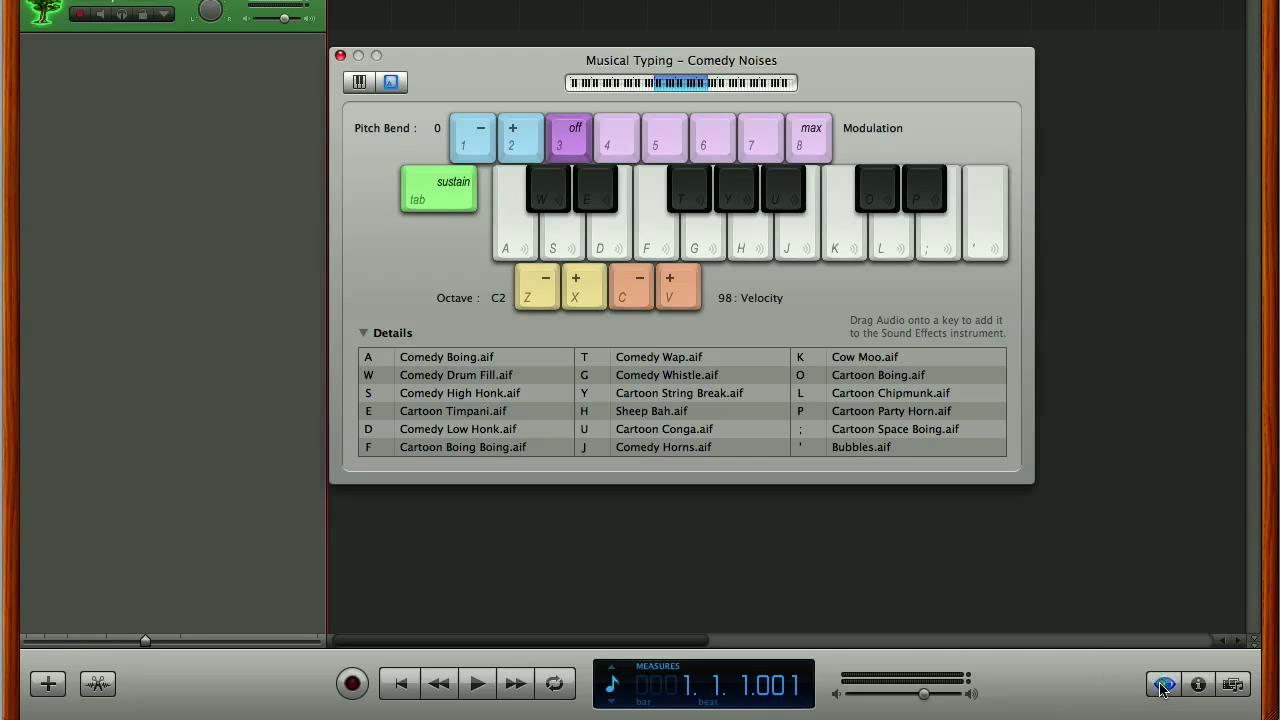
Open the Loop Browser, filter it to all FX loops, and preview Airplane FX 01
{"action": "left_click", "coordinate": [1163, 685]}
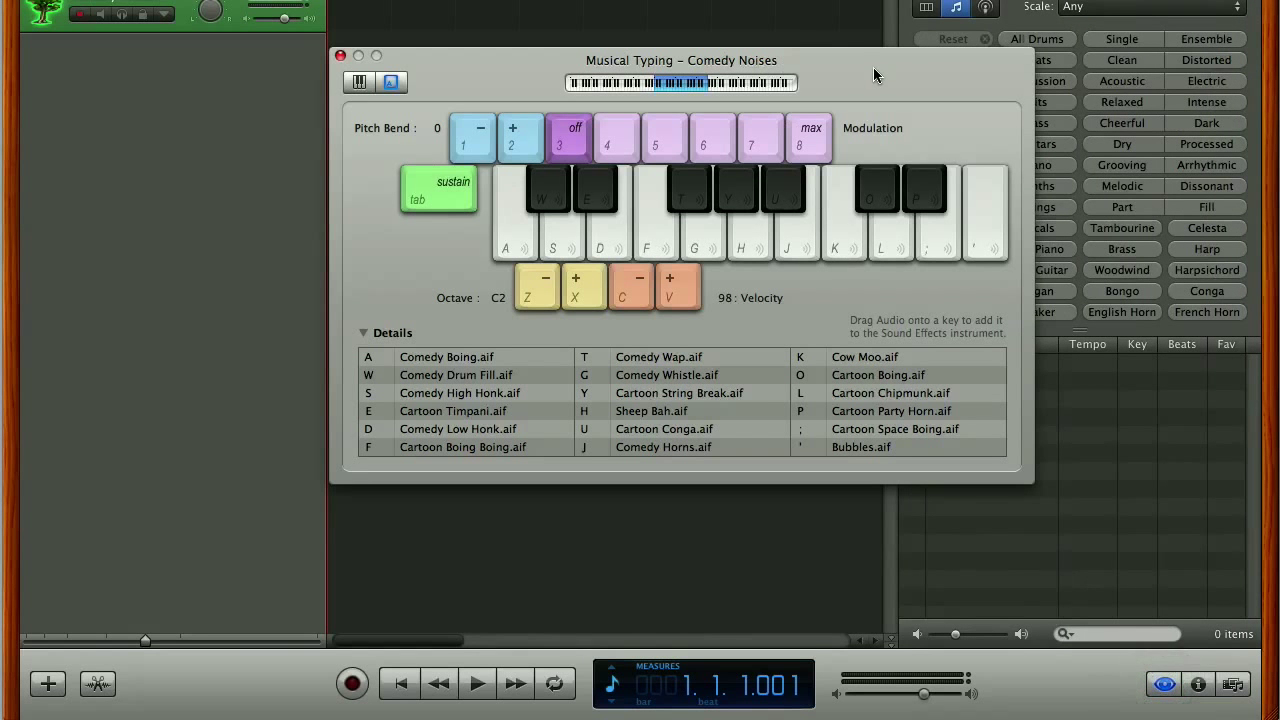
{"action": "left_click_drag", "start_coordinate": [873, 67], "coordinate": [665, 63]}
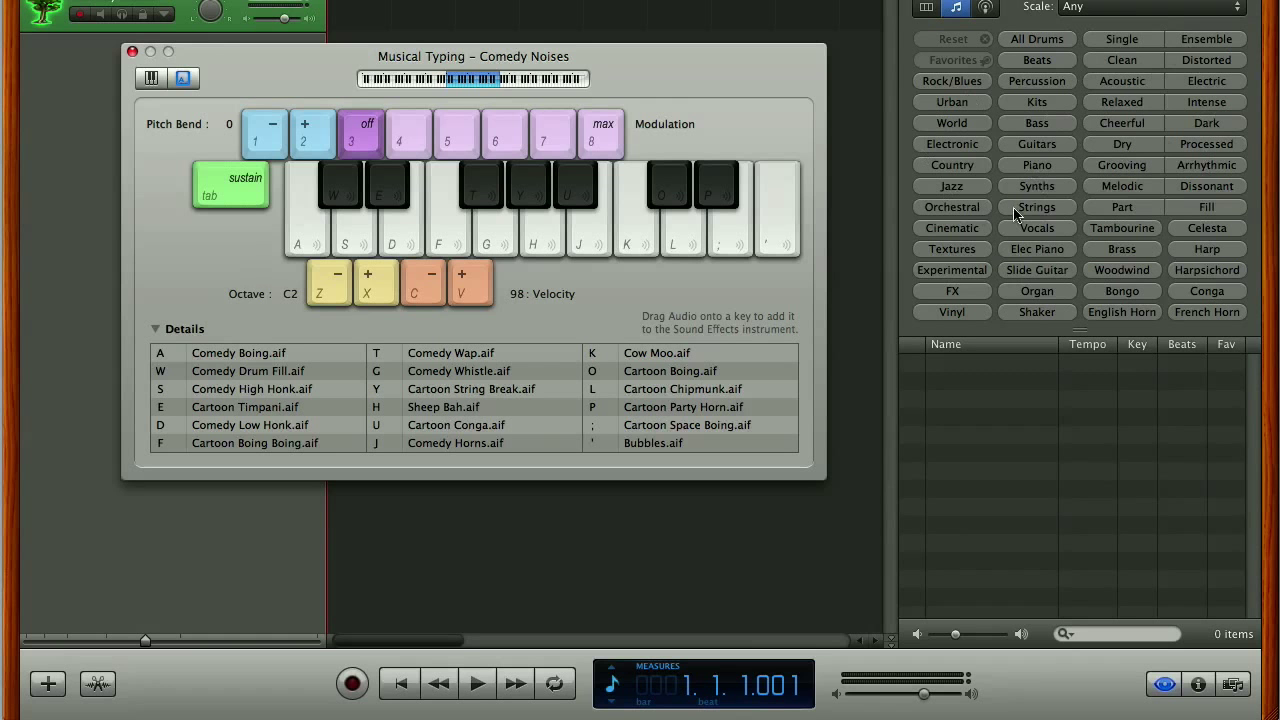
{"action": "left_click", "coordinate": [953, 293]}
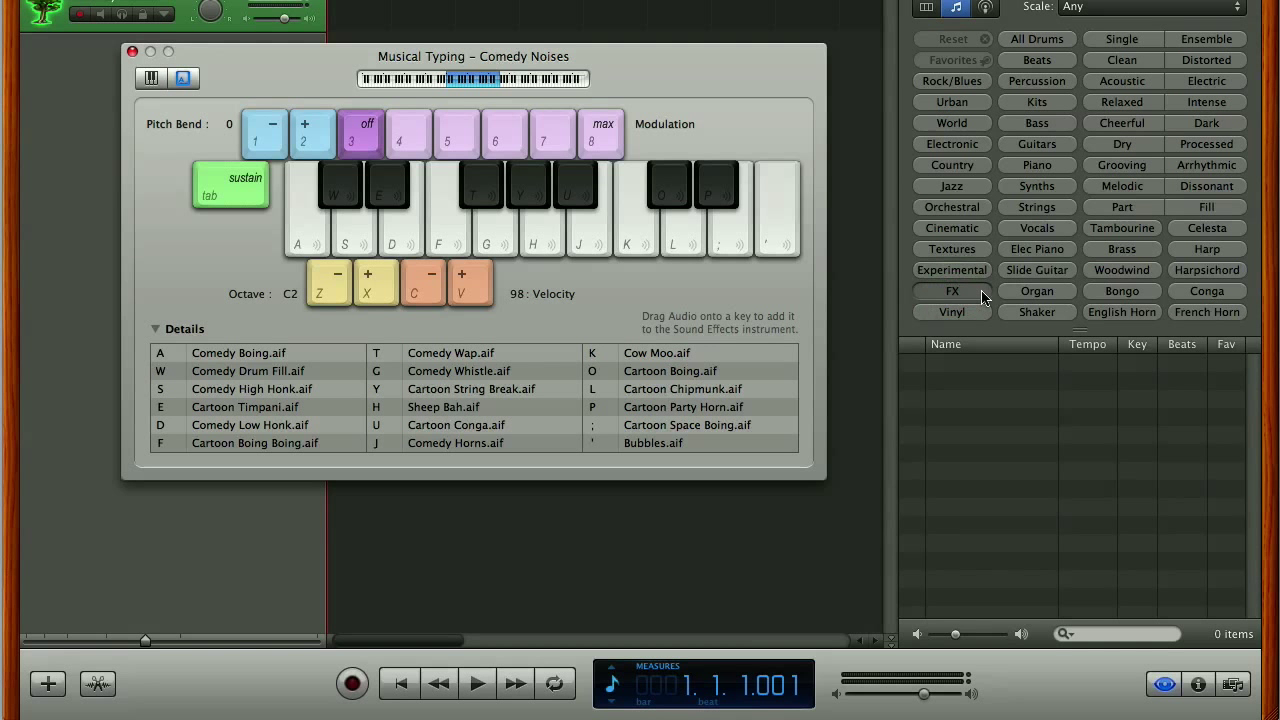
{"action": "left_click", "coordinate": [976, 293]}
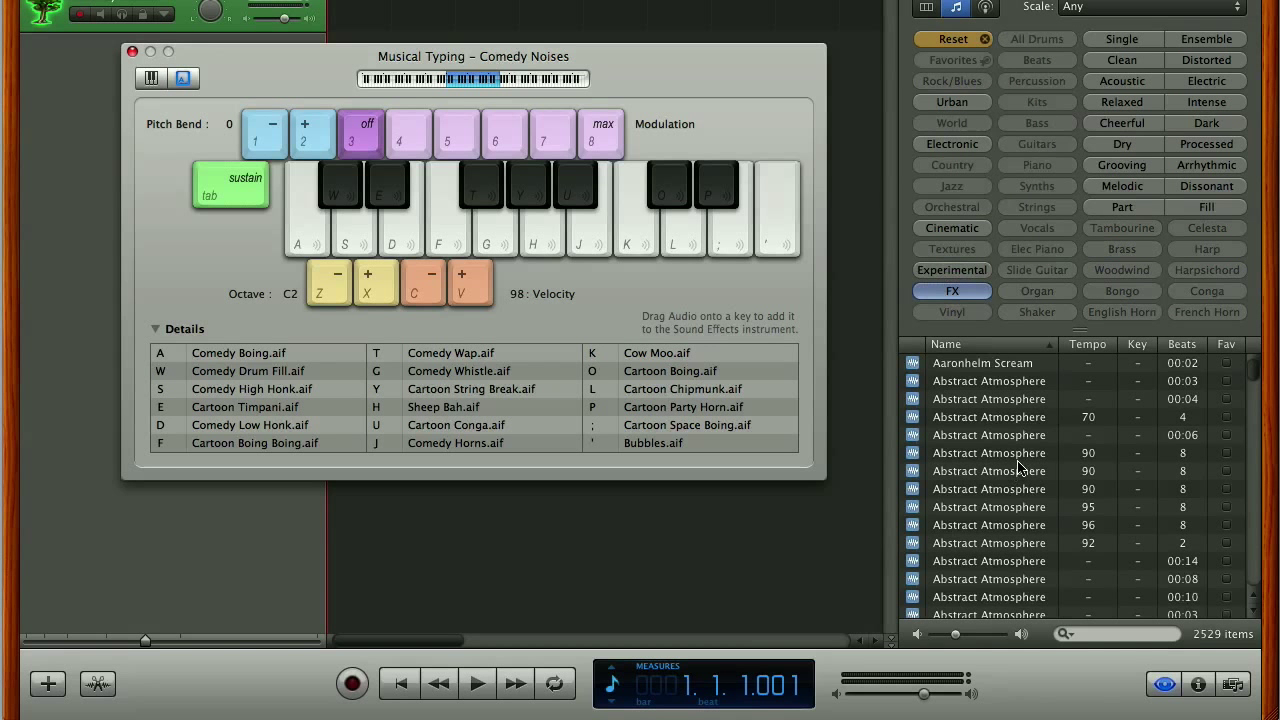
{"action": "scroll", "coordinate": [1018, 466], "scroll_direction": "down", "scroll_amount": 20}
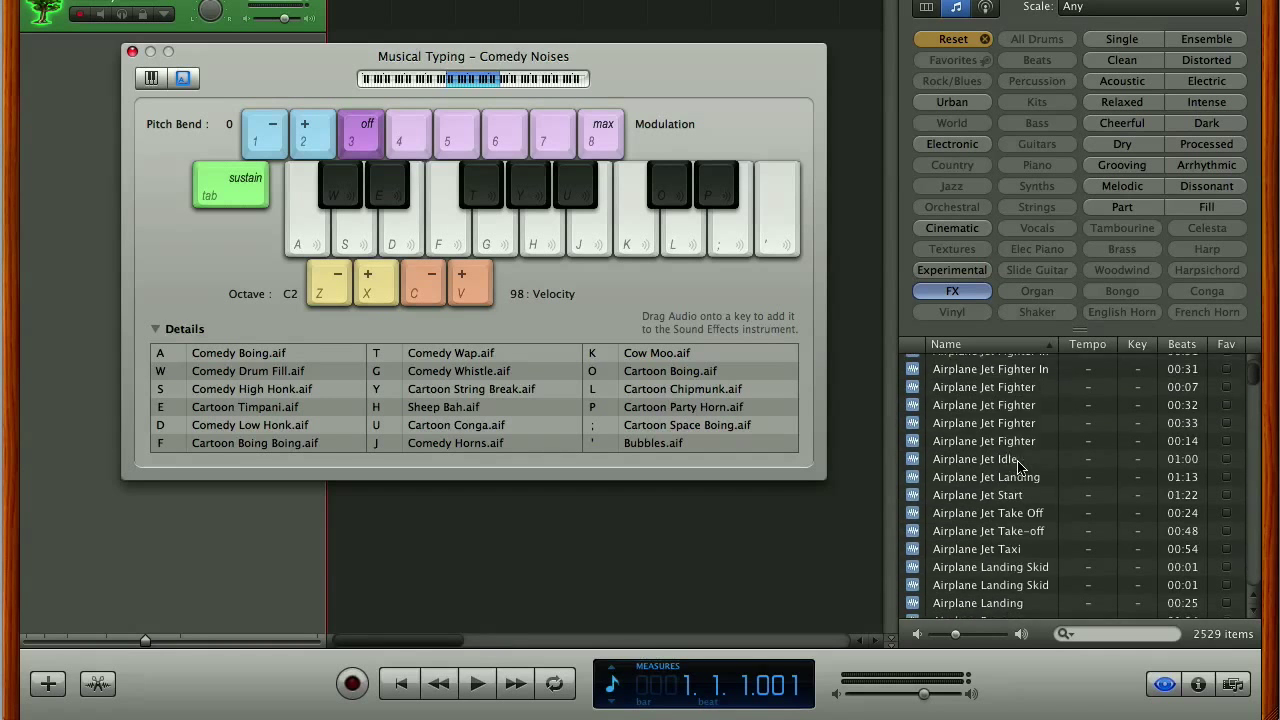
{"action": "scroll", "coordinate": [1018, 466], "scroll_direction": "down", "scroll_amount": 4}
{"action": "scroll", "coordinate": [1017, 468], "scroll_direction": "up", "scroll_amount": 6}
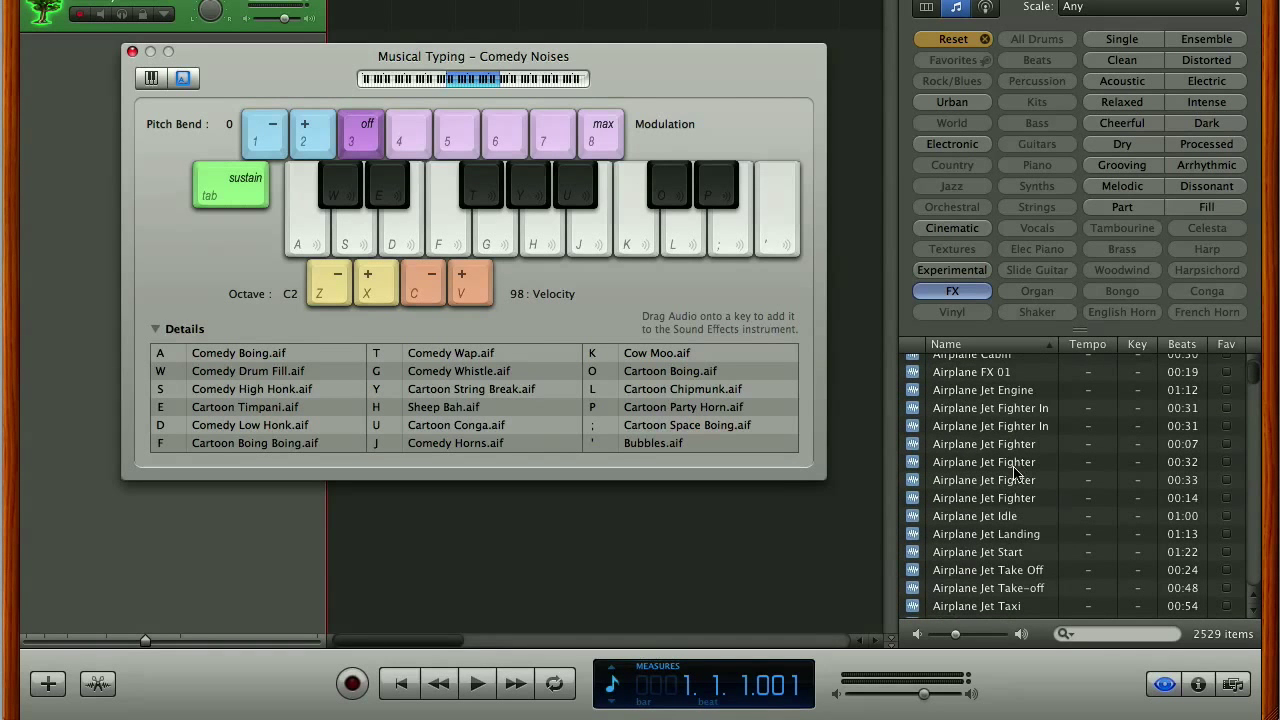
{"action": "left_click", "coordinate": [968, 373]}
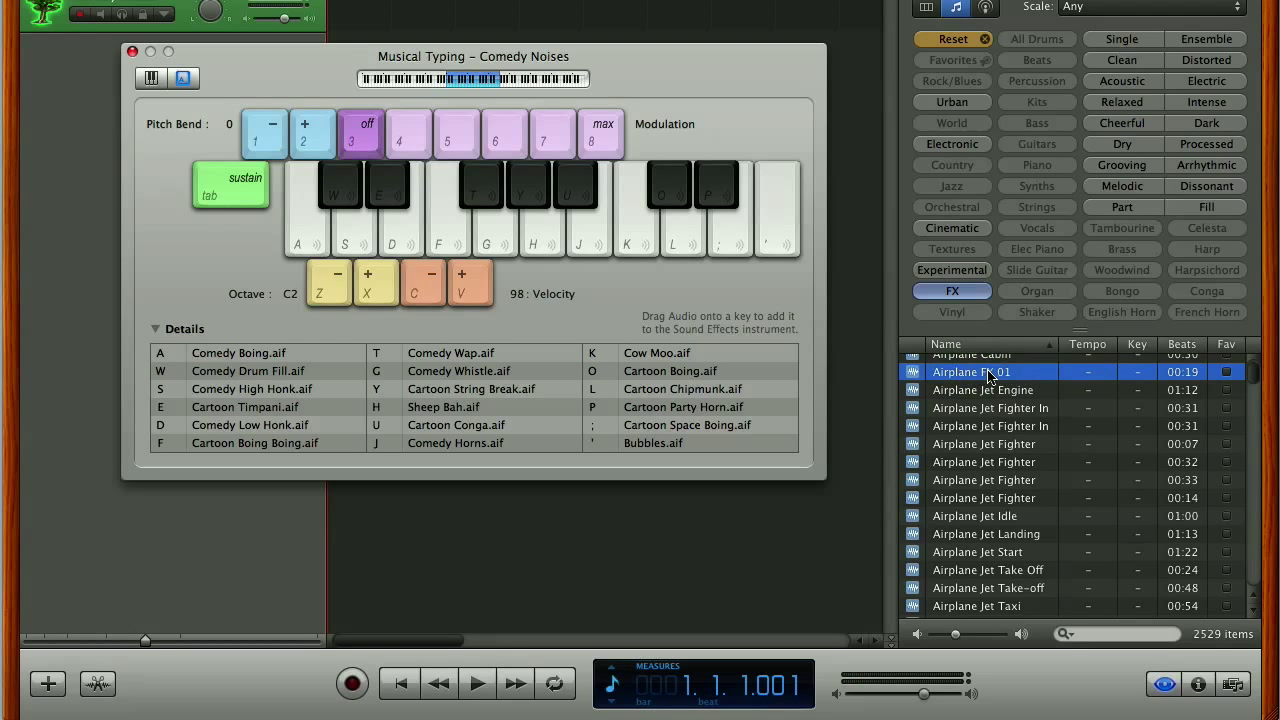
Preview Alarm 02, compare it with Comedy Boing, and assign Alarm 02 to key A
{"action": "scroll", "coordinate": [988, 375], "scroll_direction": "up", "scroll_amount": 2}
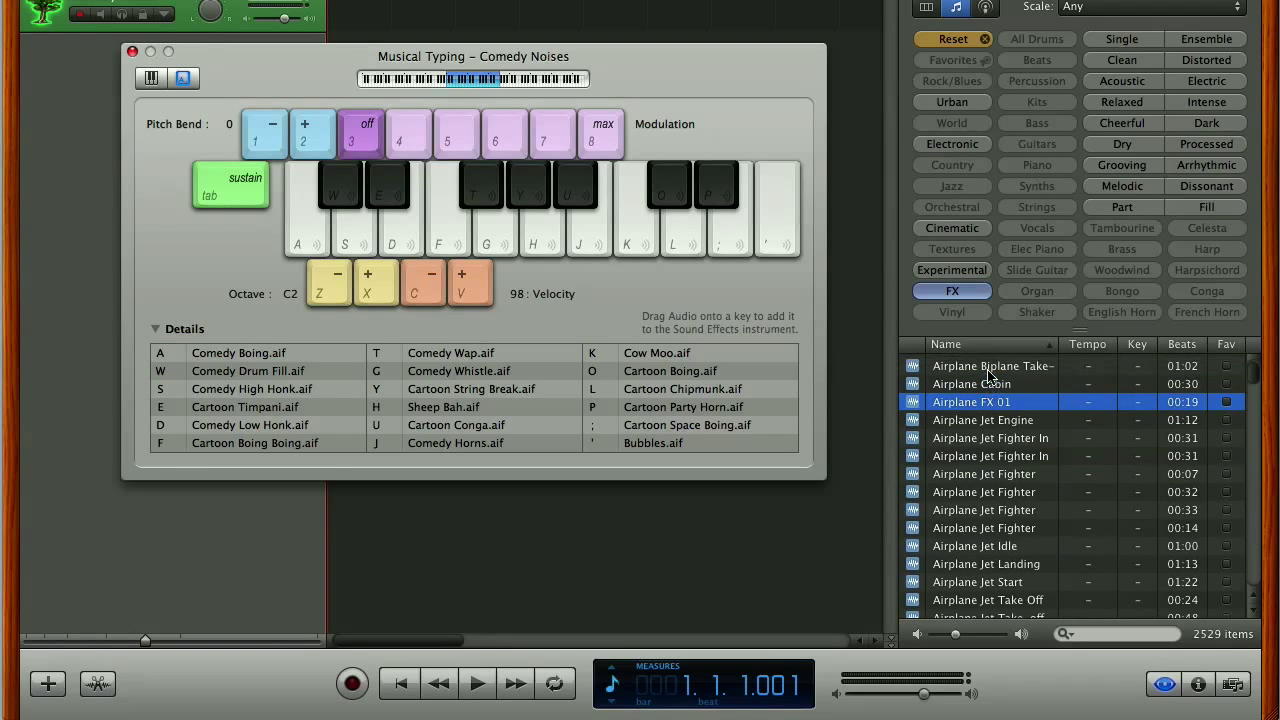
{"action": "scroll", "coordinate": [988, 375], "scroll_direction": "down", "scroll_amount": 10}
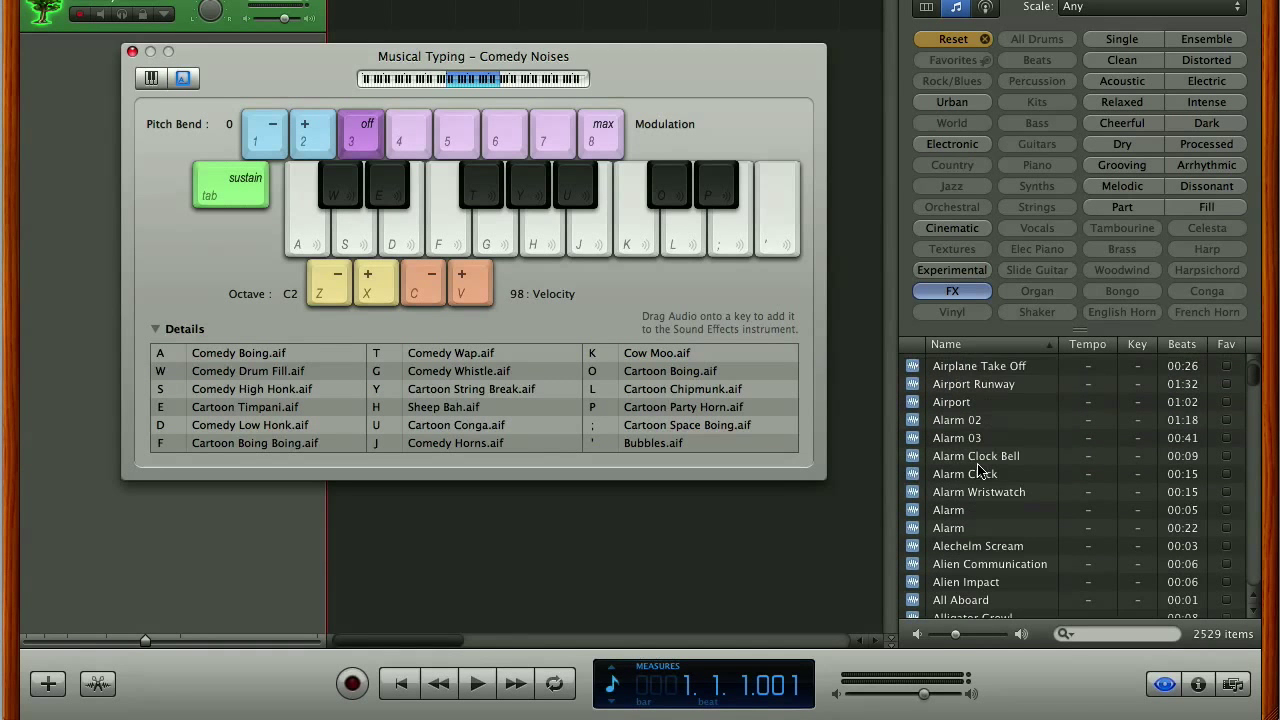
{"action": "scroll", "coordinate": [980, 470], "scroll_direction": "up", "scroll_amount": 1}
{"action": "left_click", "coordinate": [950, 444]}
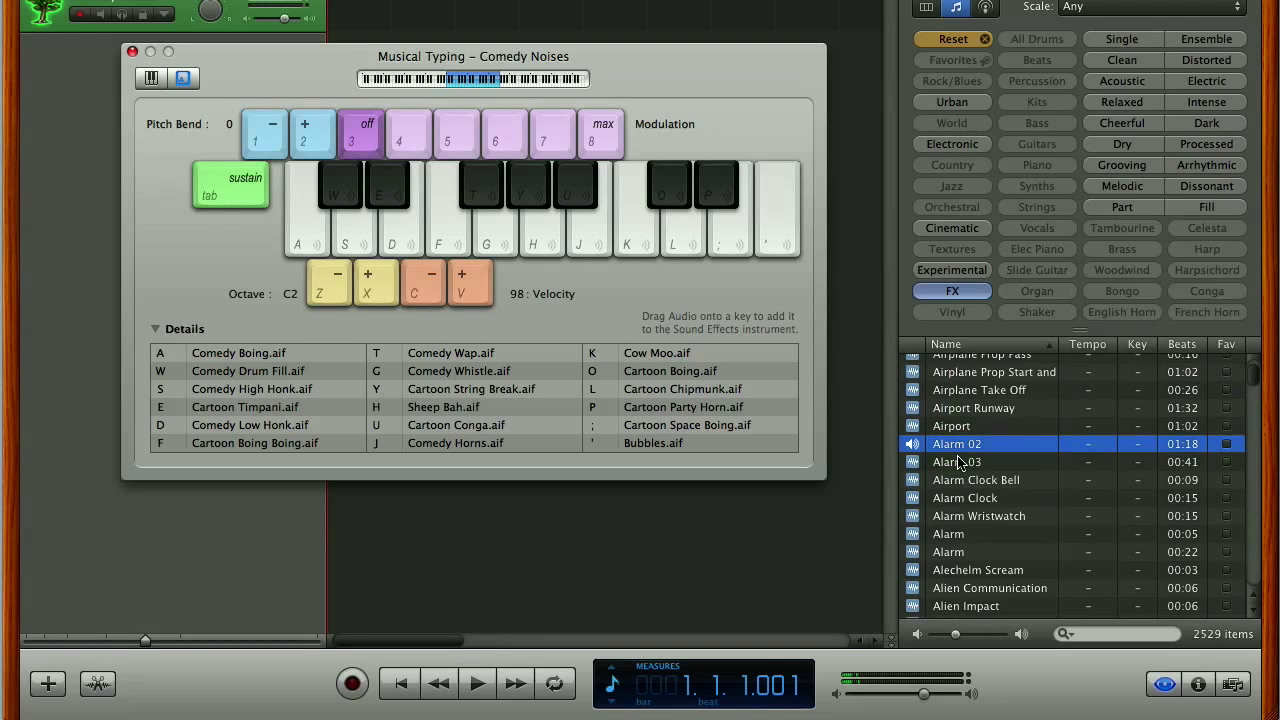
{"action": "left_click", "coordinate": [955, 446]}
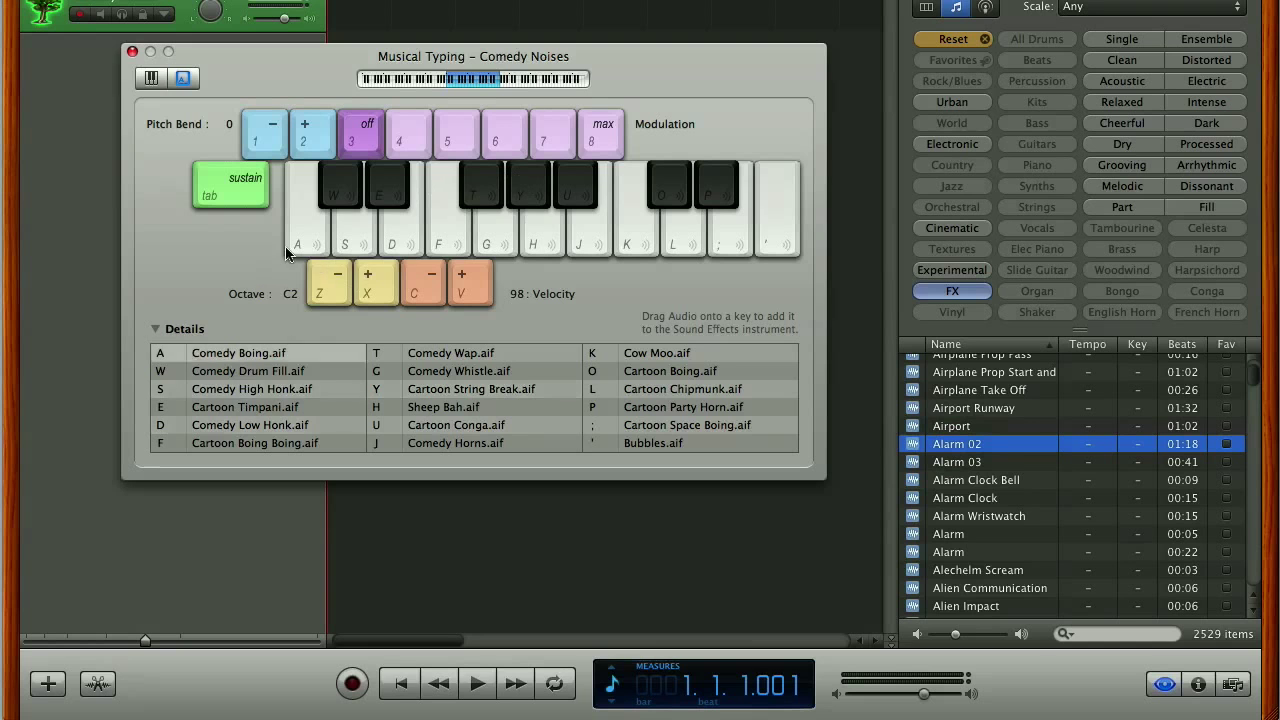
{"action": "left_click", "coordinate": [318, 250]}
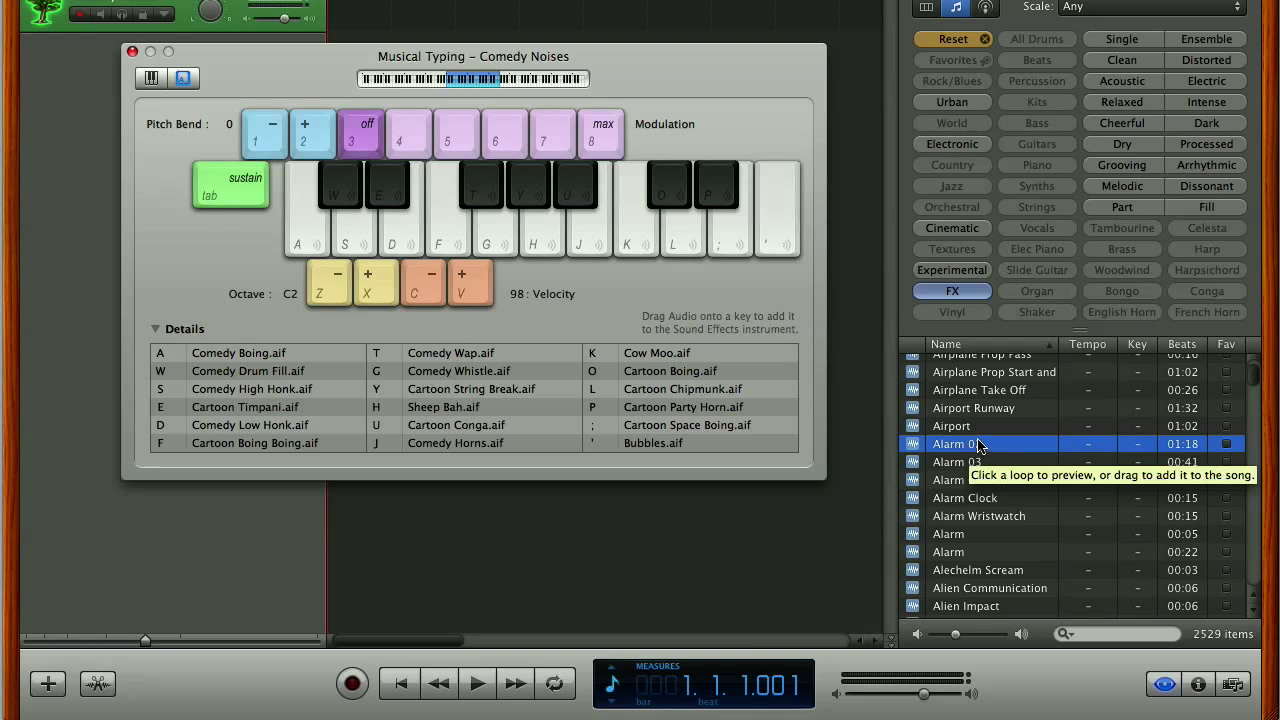
{"action": "left_click_drag", "start_coordinate": [973, 447], "coordinate": [295, 237]}
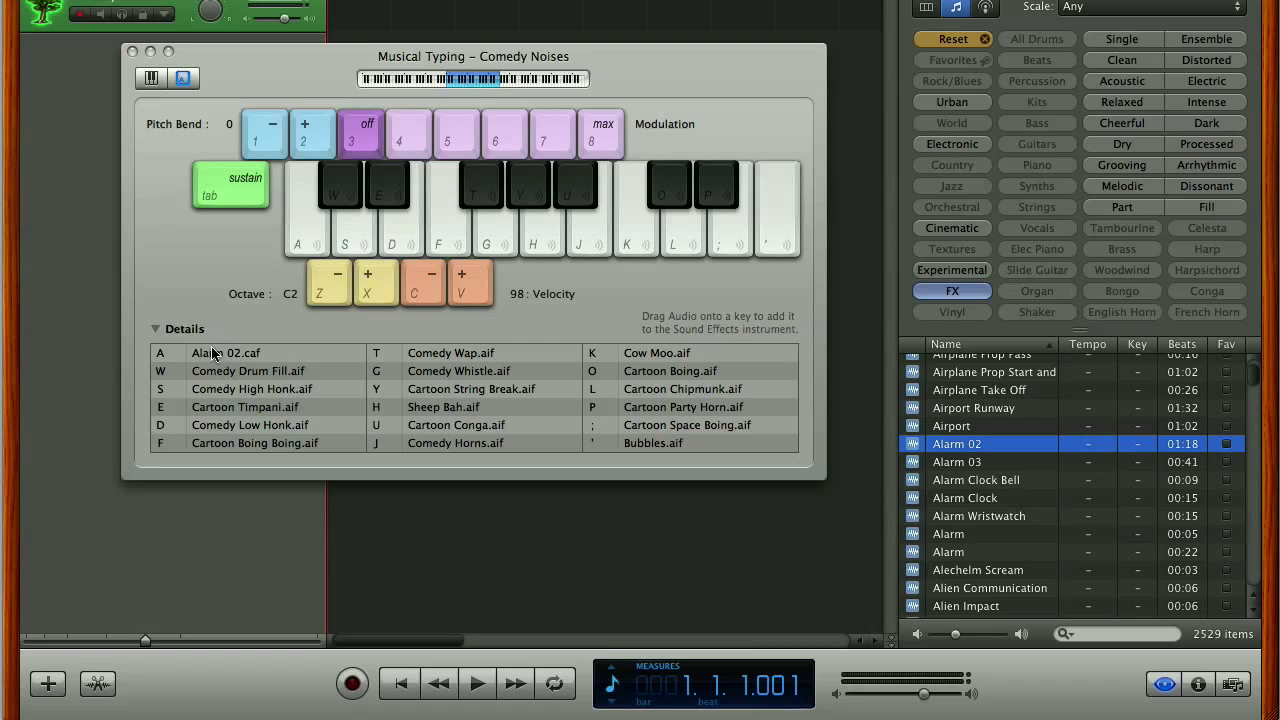
{"action": "left_click", "coordinate": [302, 244]}
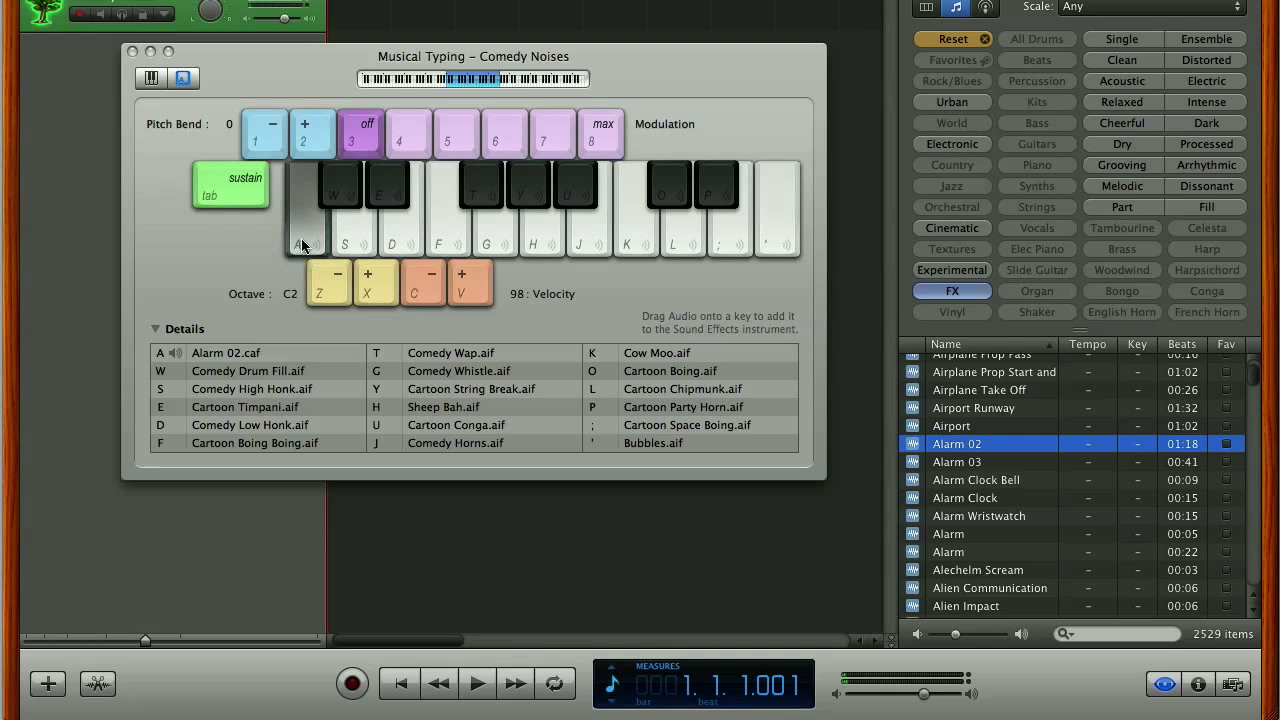
Preview the Alien Communication loop and assign it to the W key
{"action": "scroll", "coordinate": [1033, 490], "scroll_direction": "down", "scroll_amount": 3}
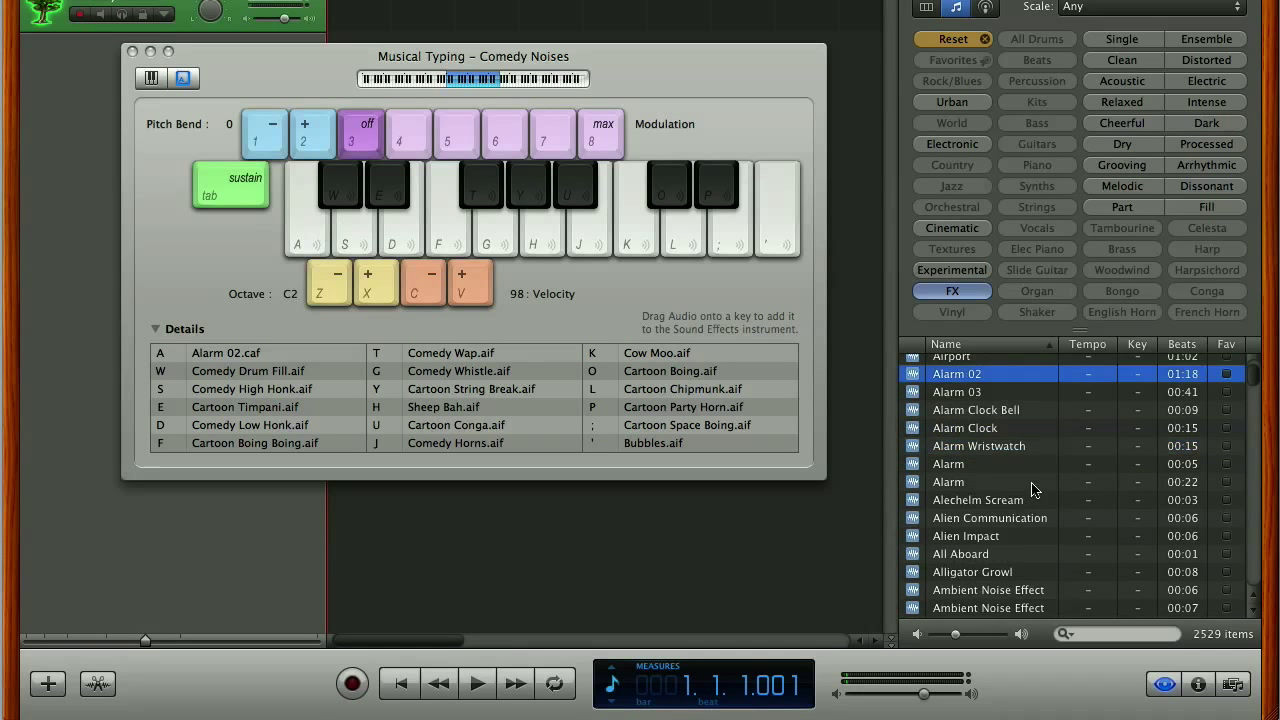
{"action": "scroll", "coordinate": [1033, 490], "scroll_direction": "down", "scroll_amount": 2}
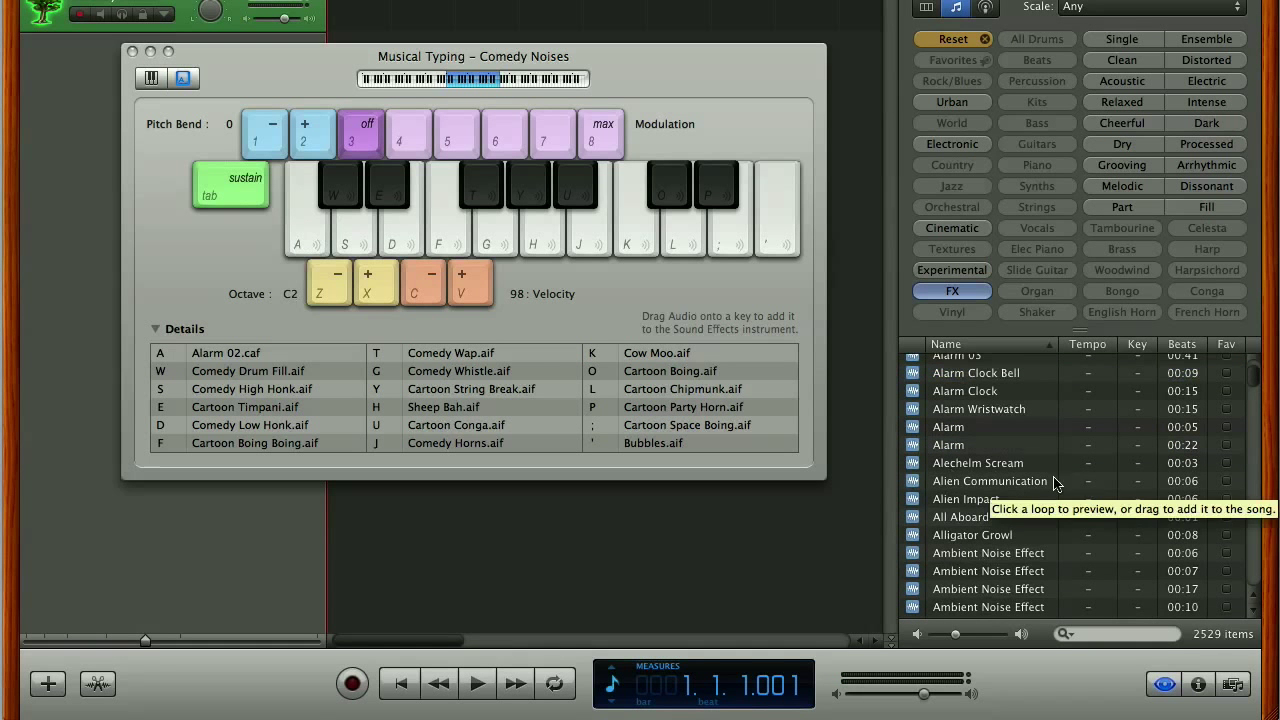
{"action": "left_click", "coordinate": [974, 482]}
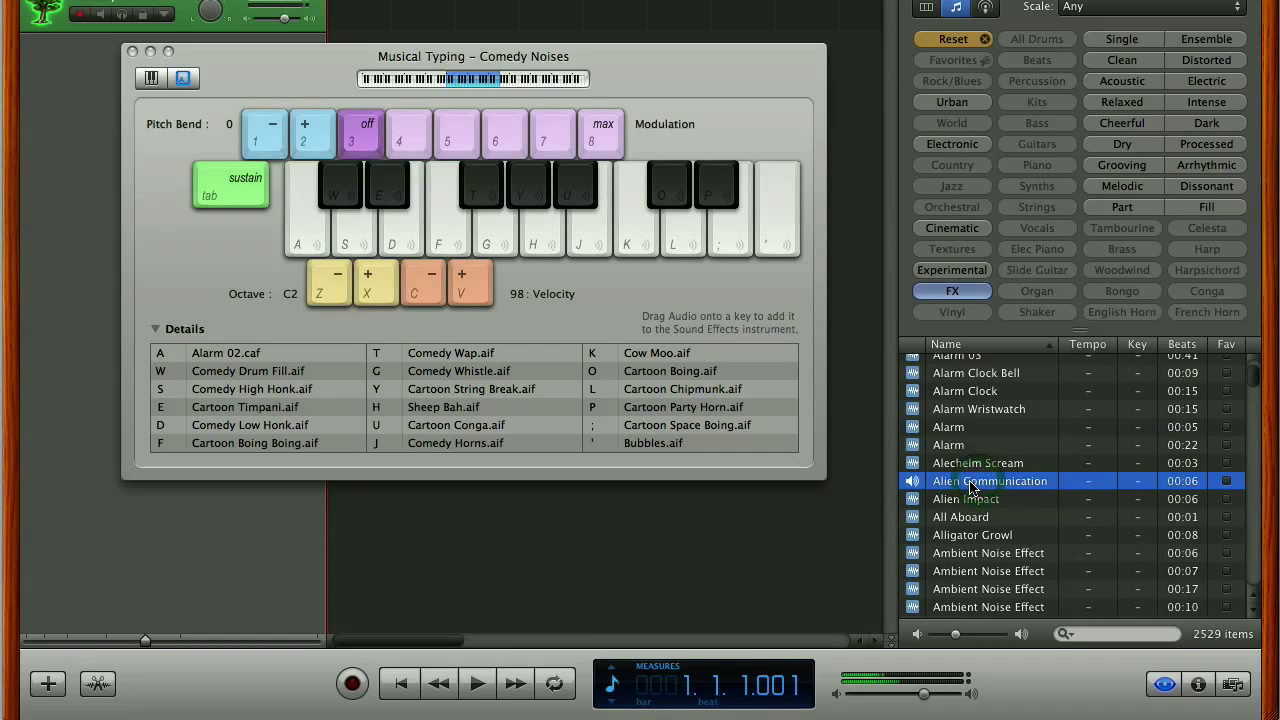
{"action": "left_click_drag", "start_coordinate": [970, 487], "coordinate": [336, 190]}
Assign the long Answering Machine loop to key S and the short beep version to key E
{"action": "scroll", "coordinate": [1000, 500], "scroll_direction": "down", "scroll_amount": 6}
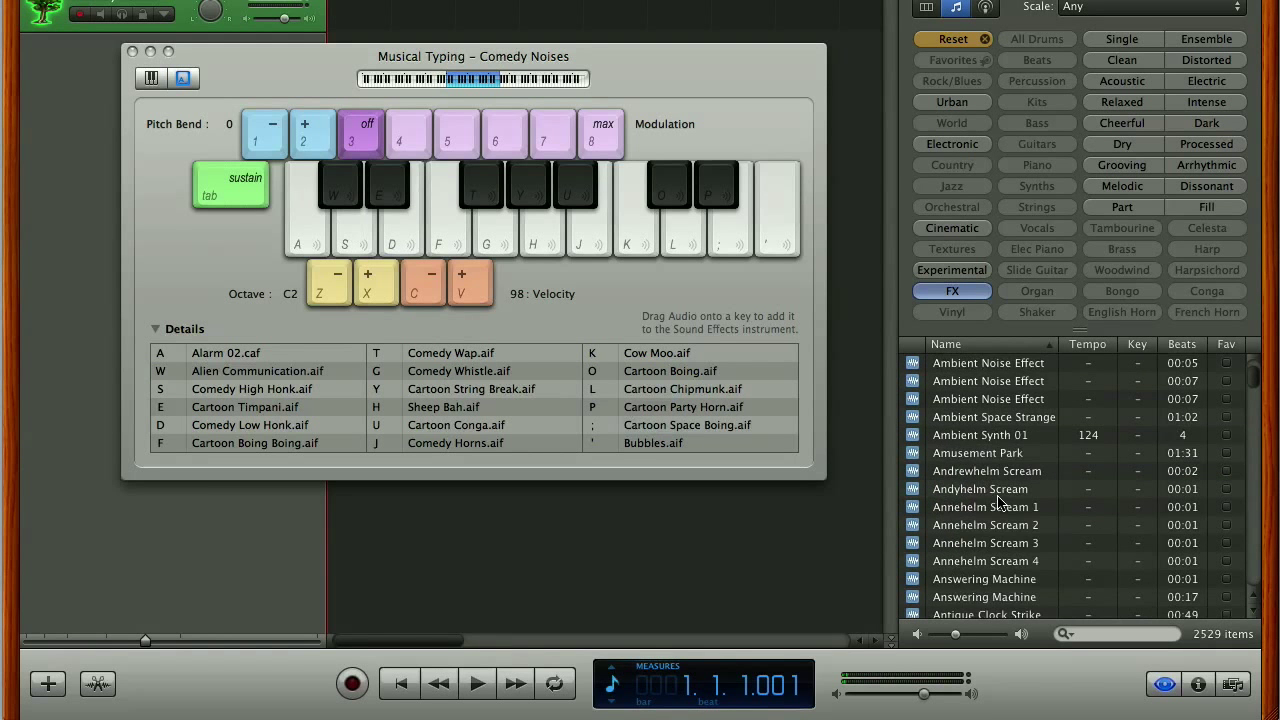
{"action": "scroll", "coordinate": [995, 505], "scroll_direction": "down", "scroll_amount": 3}
{"action": "left_click", "coordinate": [977, 517]}
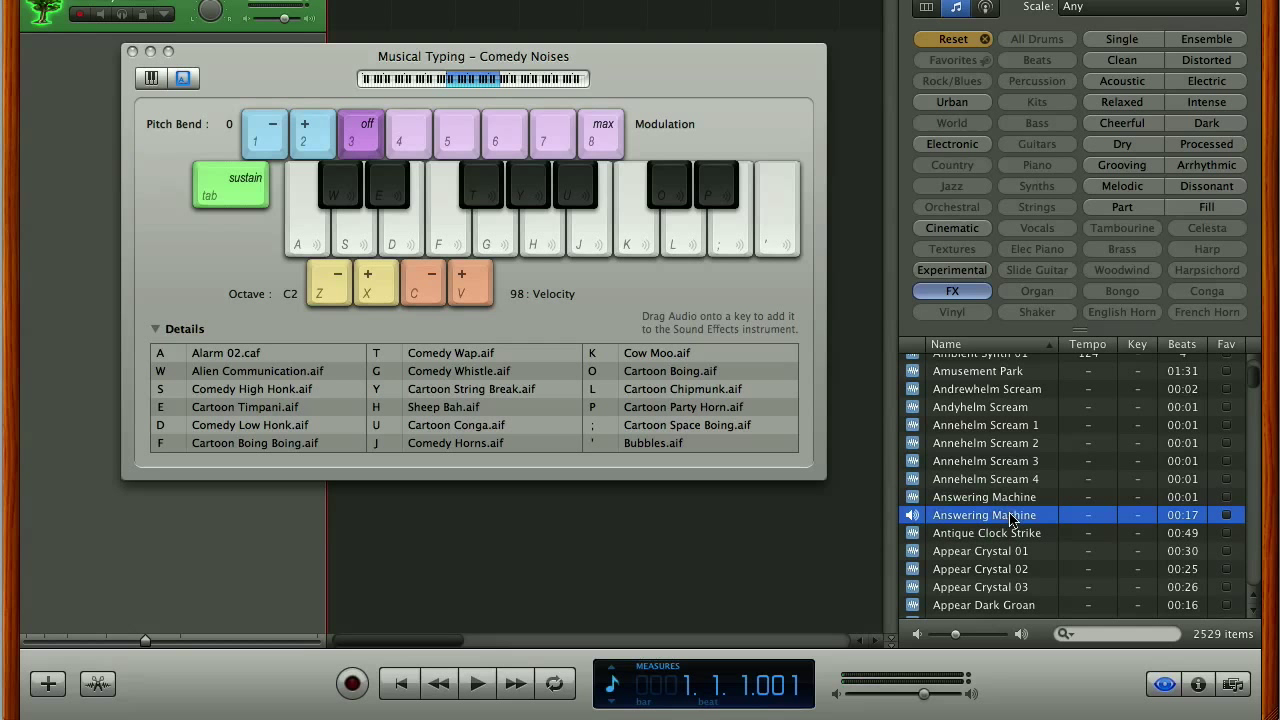
{"action": "left_click", "coordinate": [986, 496]}
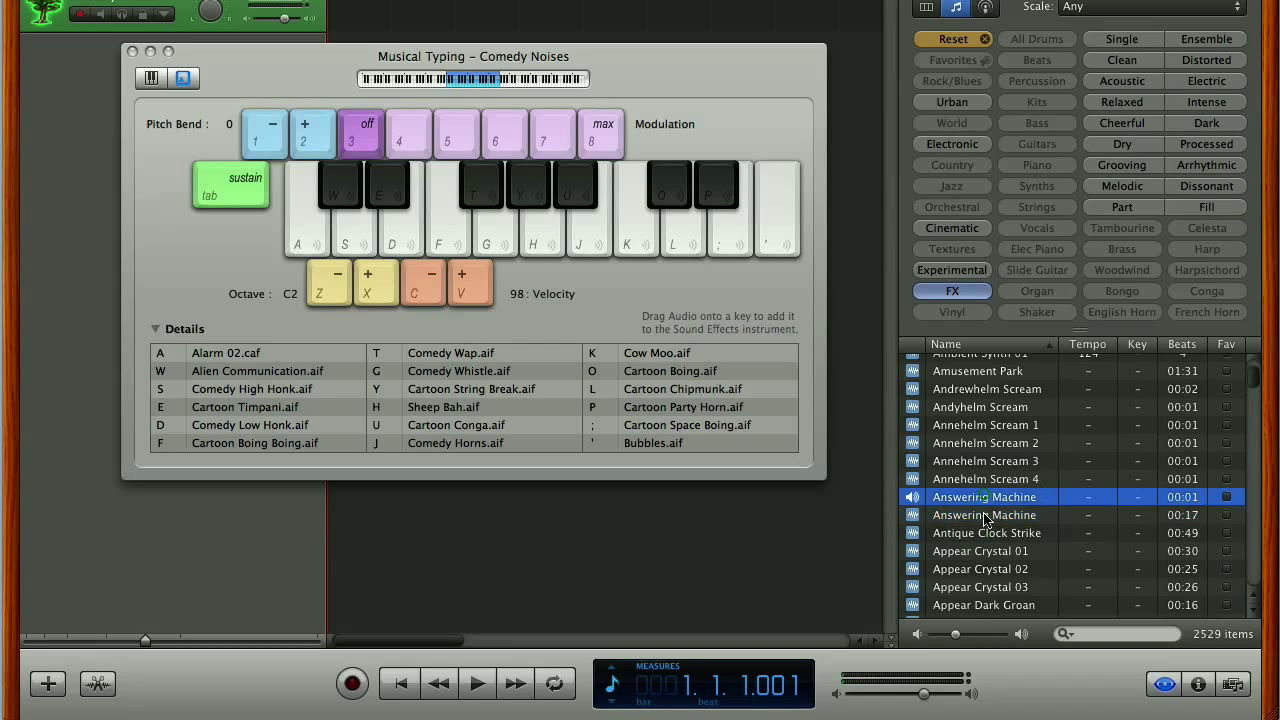
{"action": "left_click_drag", "start_coordinate": [985, 515], "coordinate": [350, 242]}
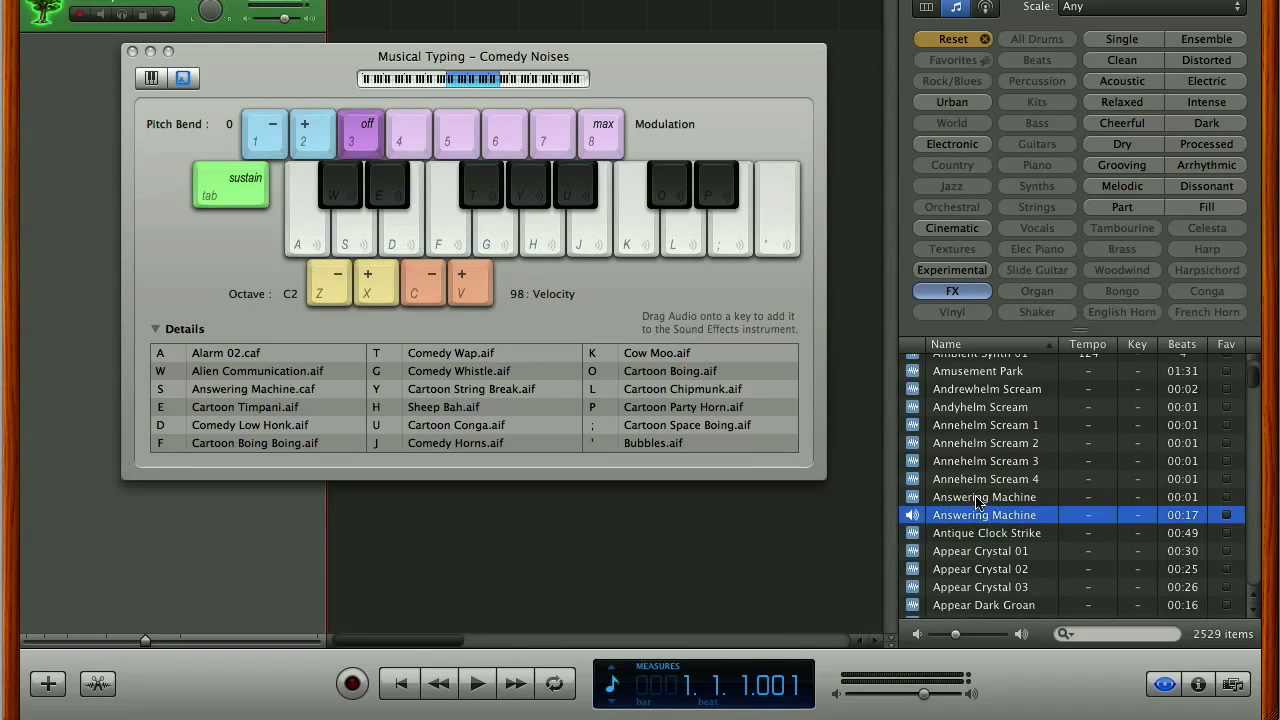
{"action": "left_click_drag", "start_coordinate": [978, 497], "coordinate": [386, 196]}
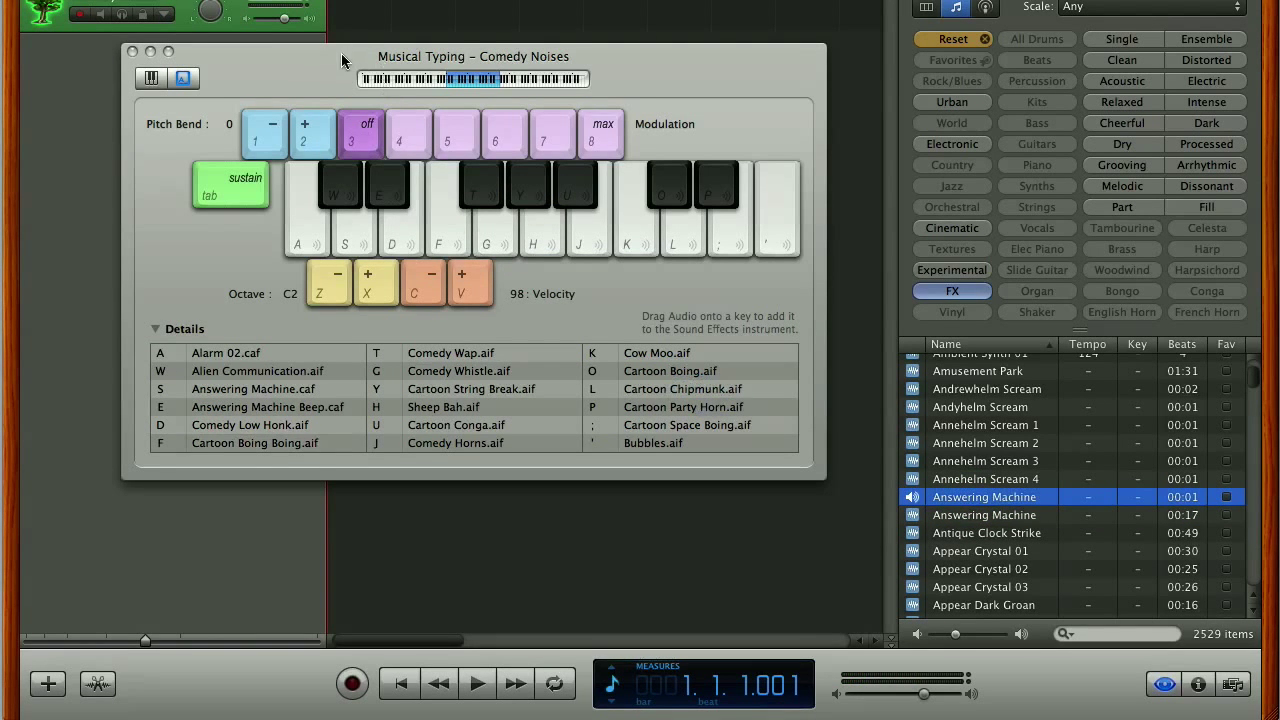
{"action": "left_click_drag", "start_coordinate": [286, 53], "coordinate": [333, 63]}
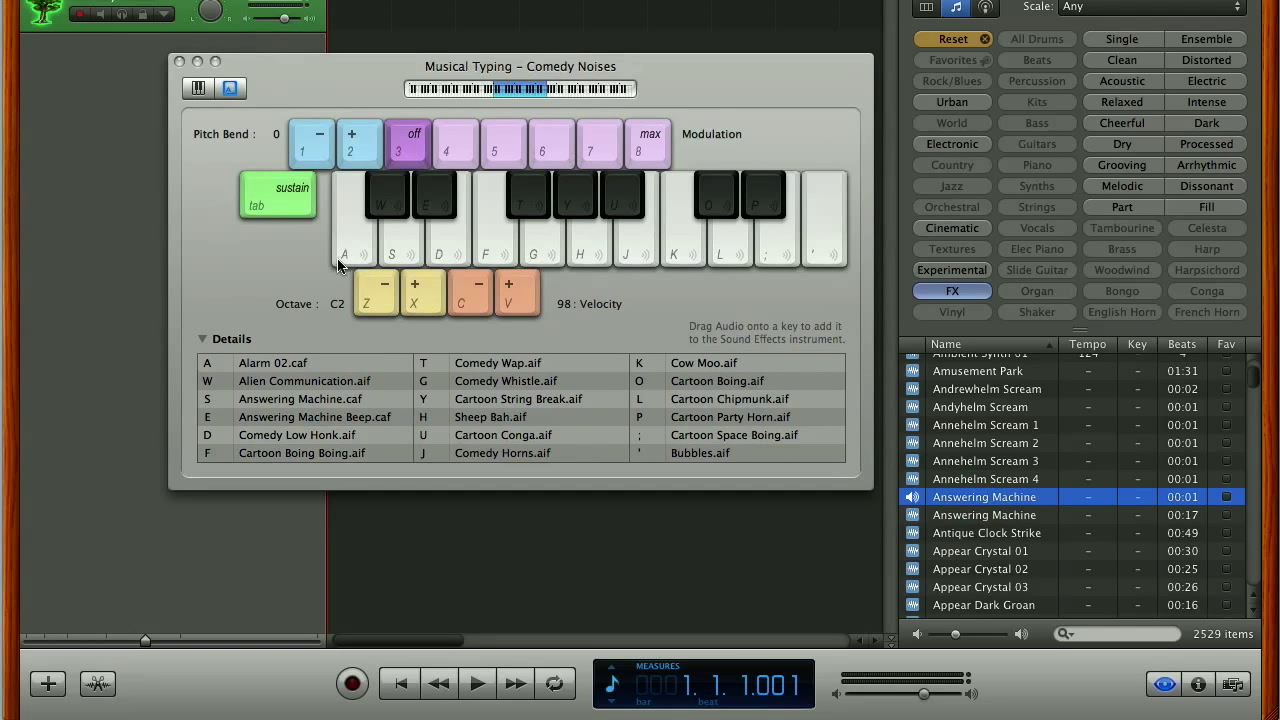
{"action": "left_click", "coordinate": [432, 207]}
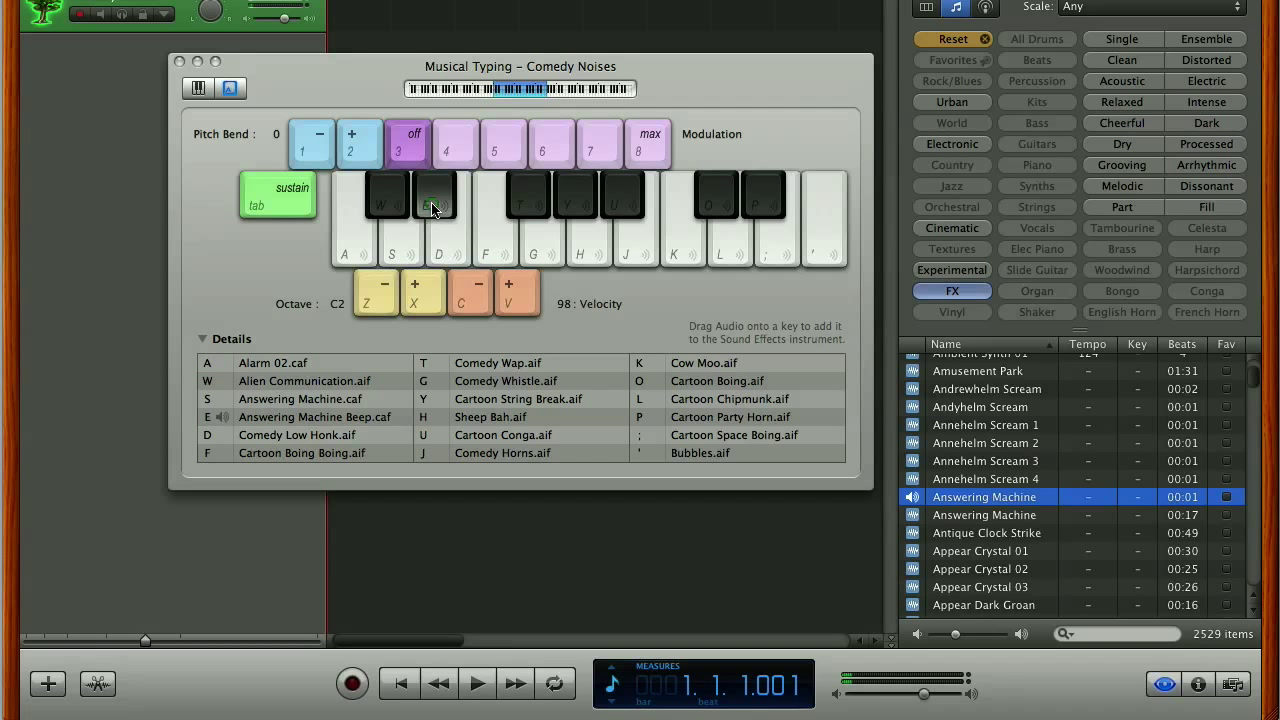
{"action": "left_click", "coordinate": [402, 258]}
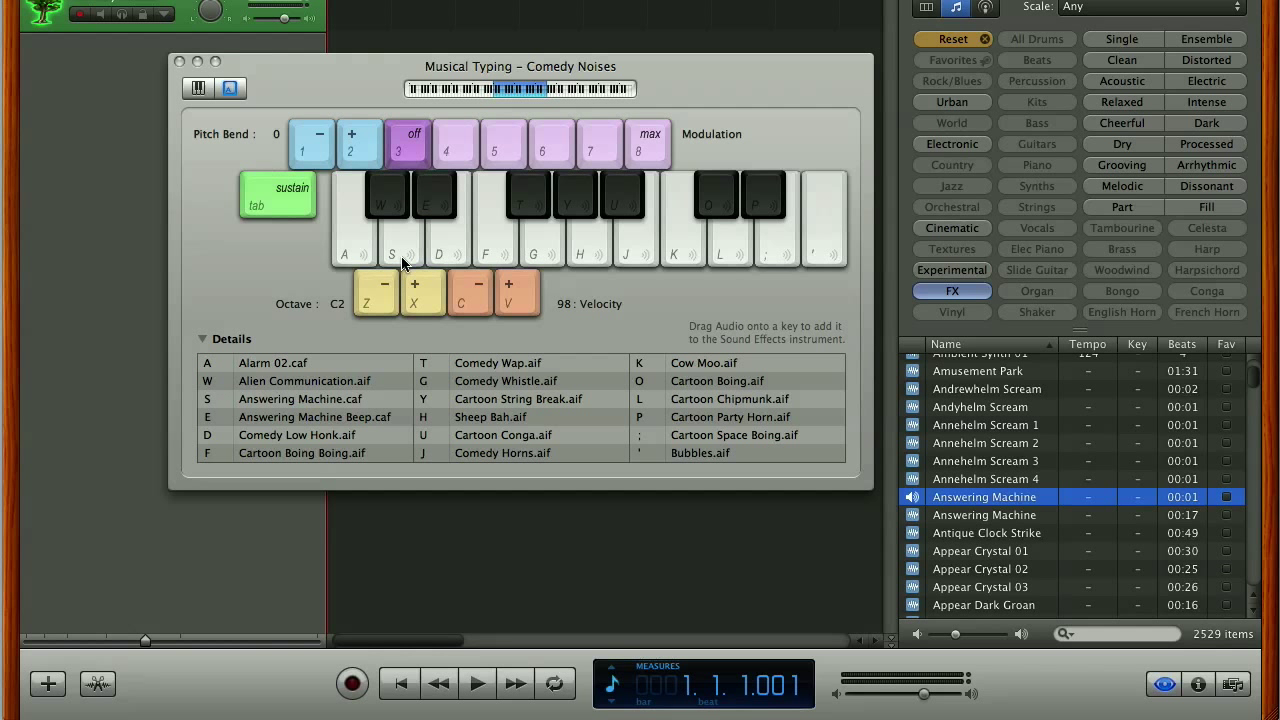
{"action": "key", "text": "e"}
{"action": "key", "text": "s"}
{"action": "key", "text": "f"}
Hide the Loop Browser and save the edited instrument from Track Info as 'NWKC Demo'
{"action": "left_click", "coordinate": [1164, 685]}
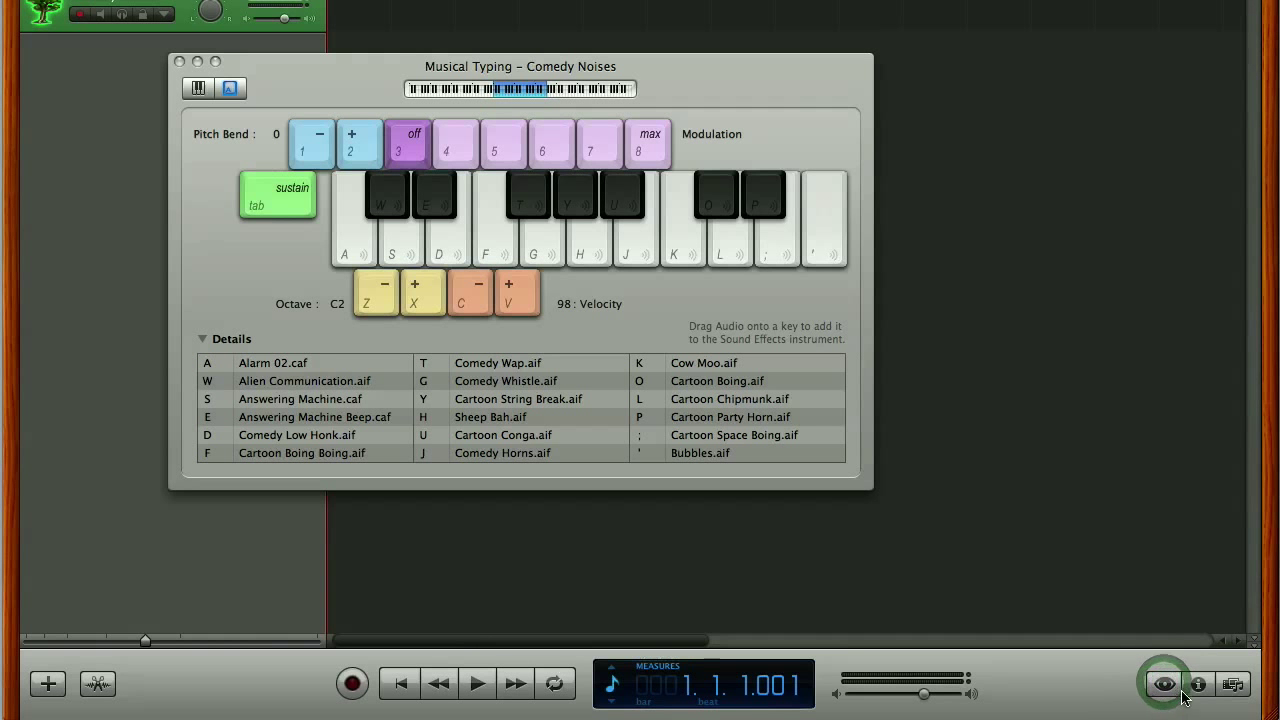
{"action": "left_click", "coordinate": [1198, 685]}
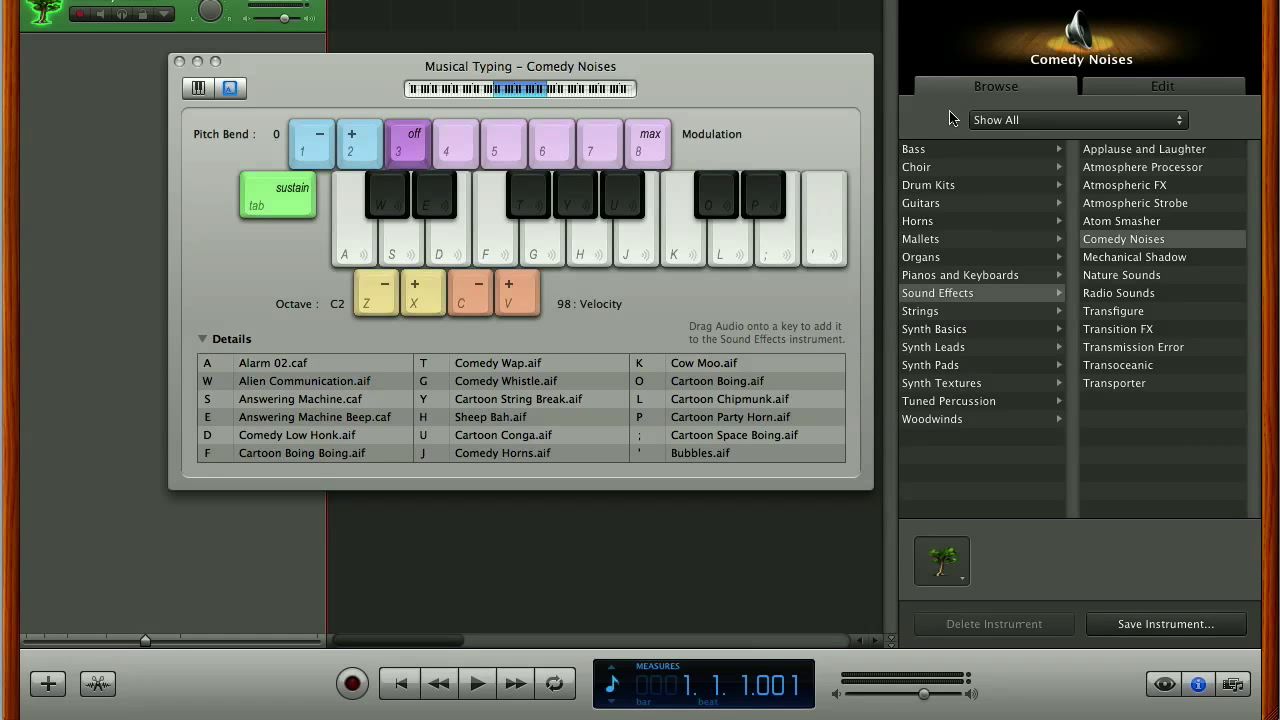
{"action": "left_click", "coordinate": [1181, 92]}
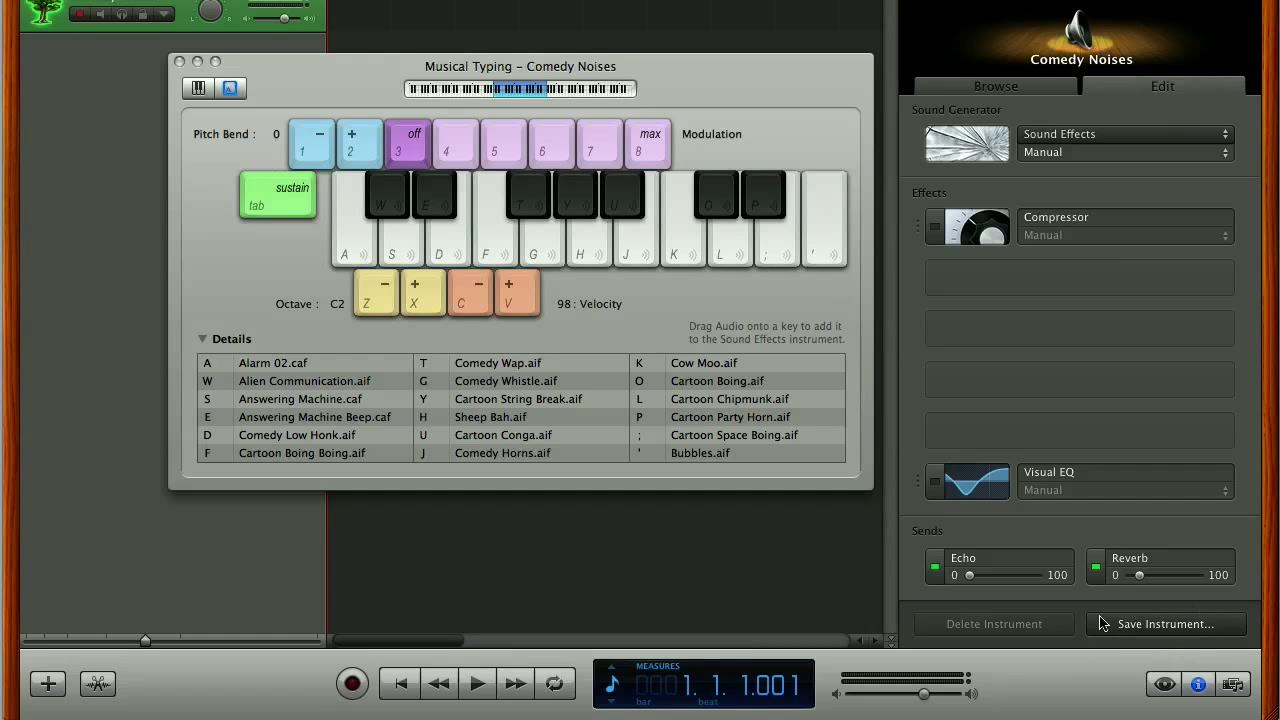
{"action": "left_click", "coordinate": [1160, 622]}
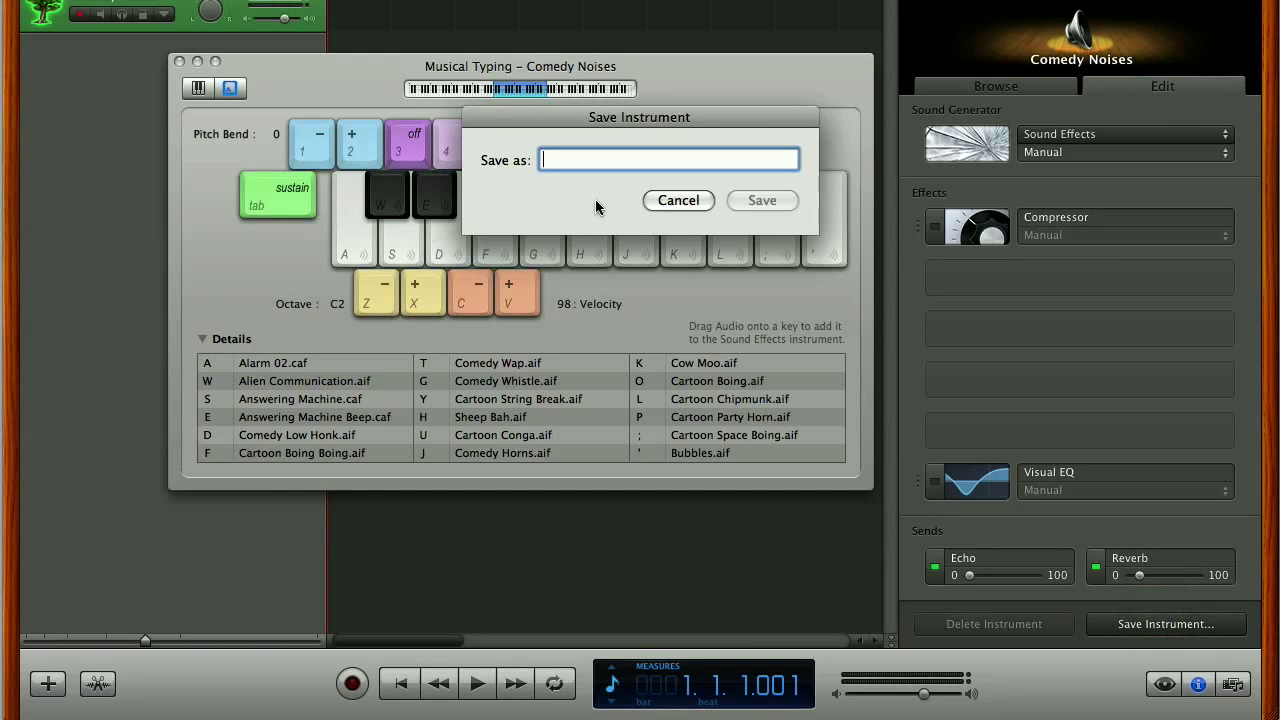
{"action": "type", "text": "NWKC Demo"}
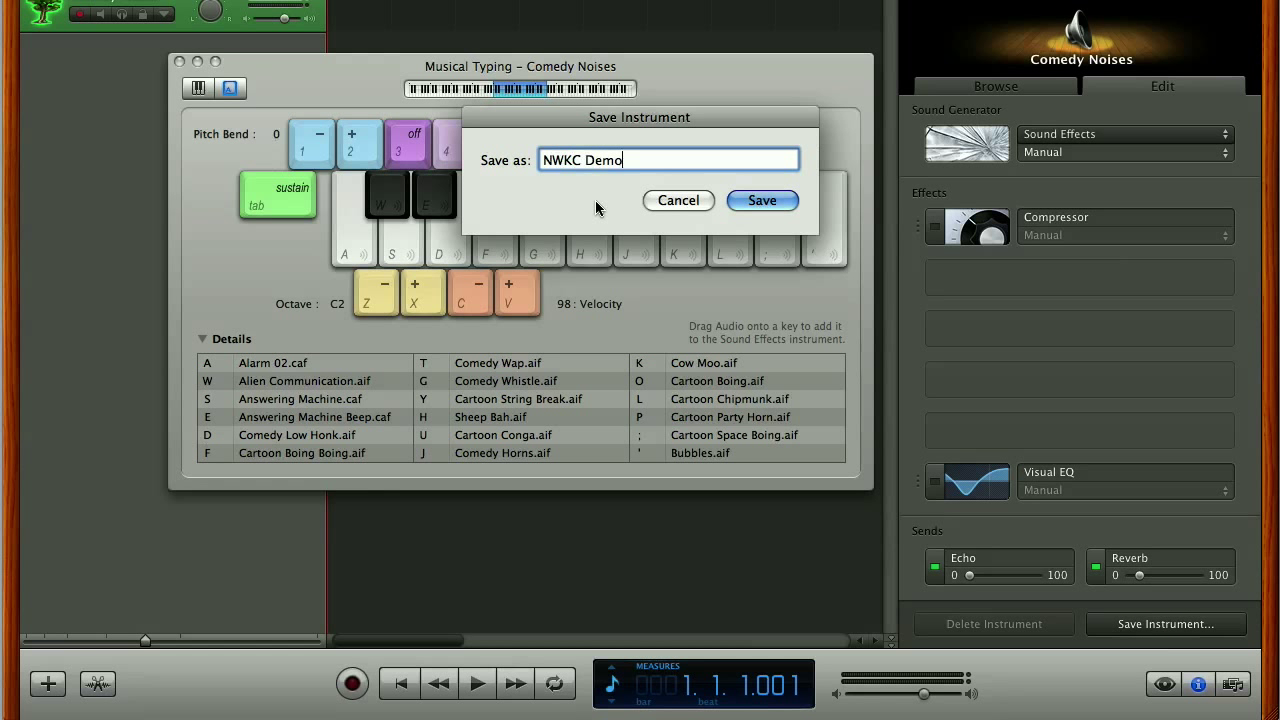
{"action": "key", "text": "Return"}
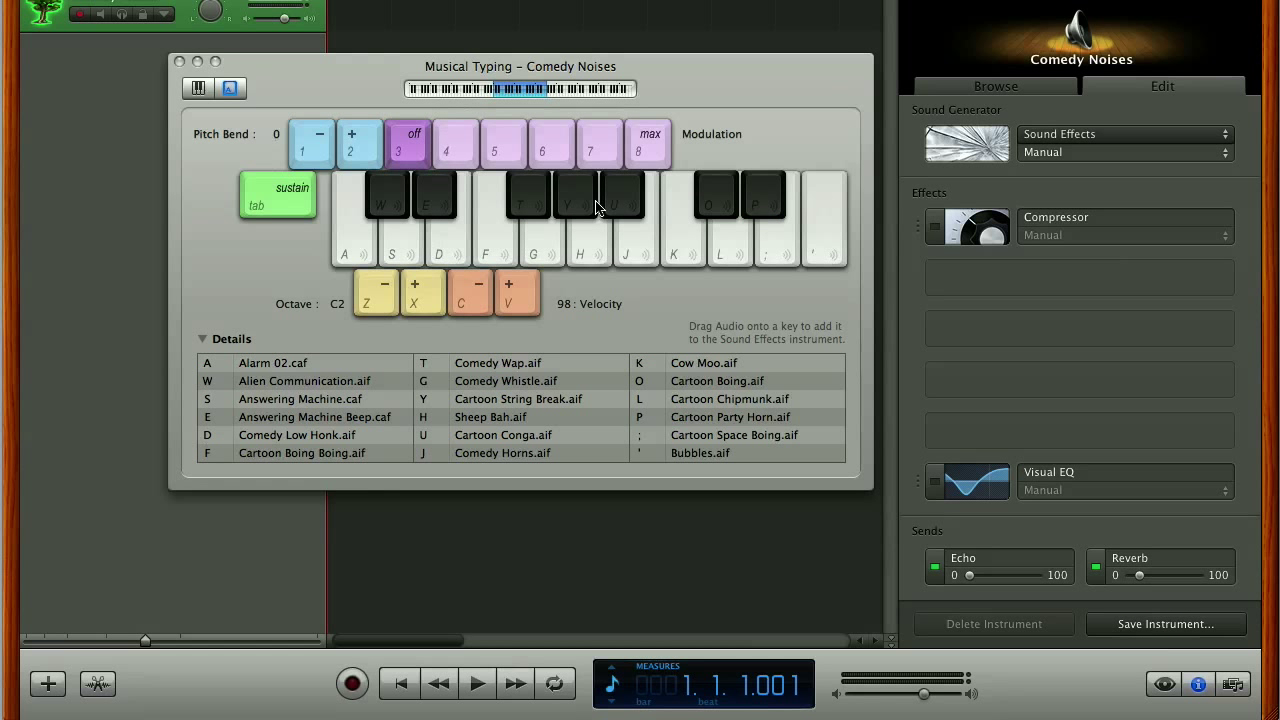
Load the Mallets instrument Aurora Bell and play keys F, D, S, A and G
{"action": "left_click", "coordinate": [998, 88]}
{"action": "left_click", "coordinate": [966, 185]}
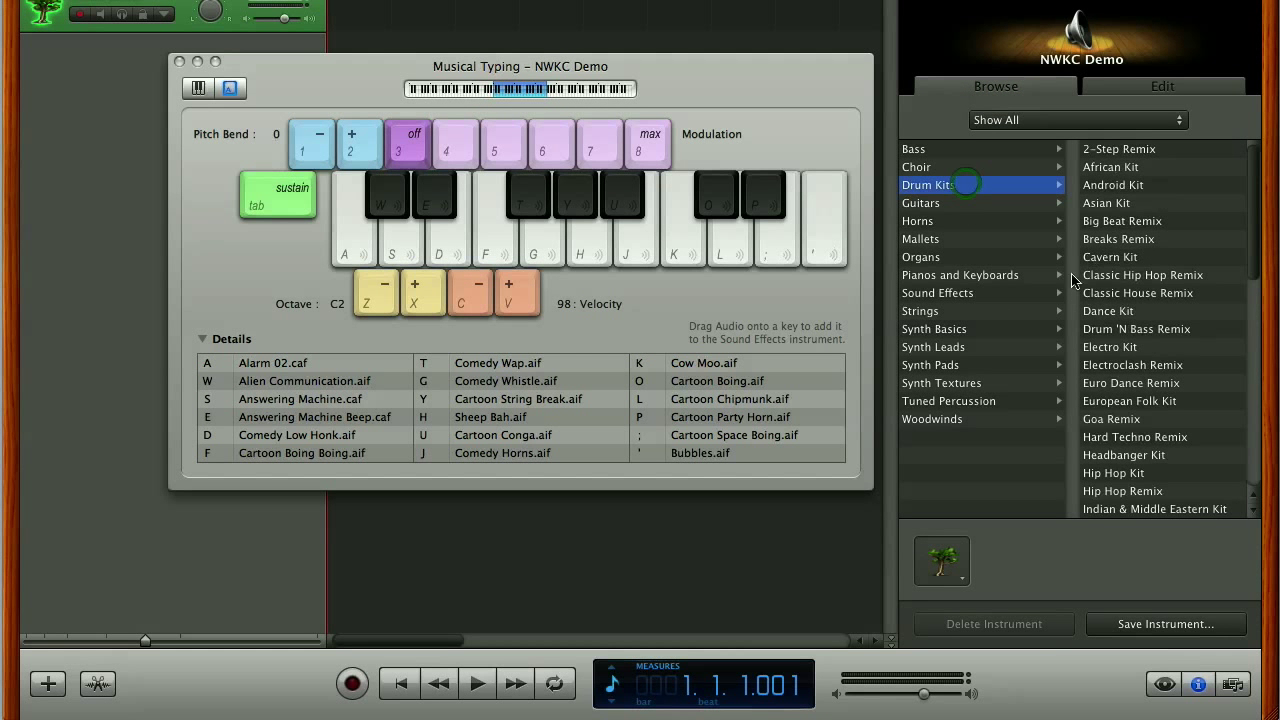
{"action": "left_click", "coordinate": [958, 239]}
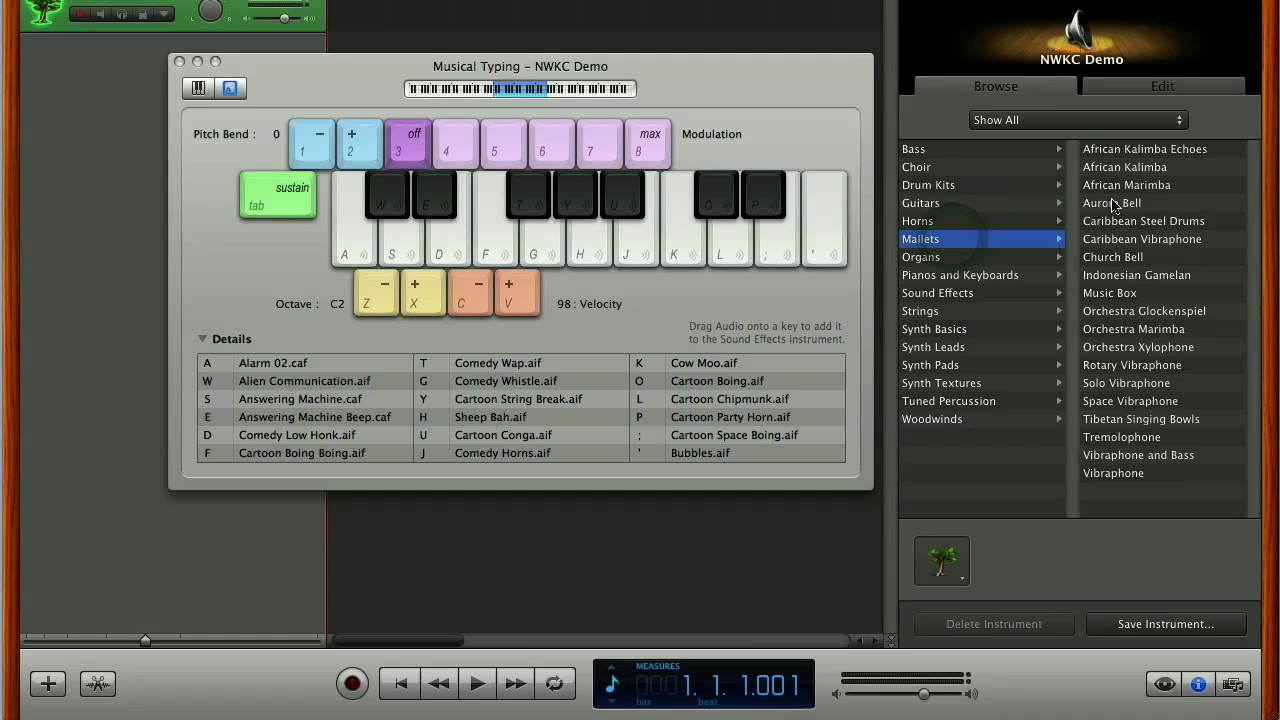
{"action": "left_click", "coordinate": [1115, 205]}
{"action": "left_click", "coordinate": [509, 228]}
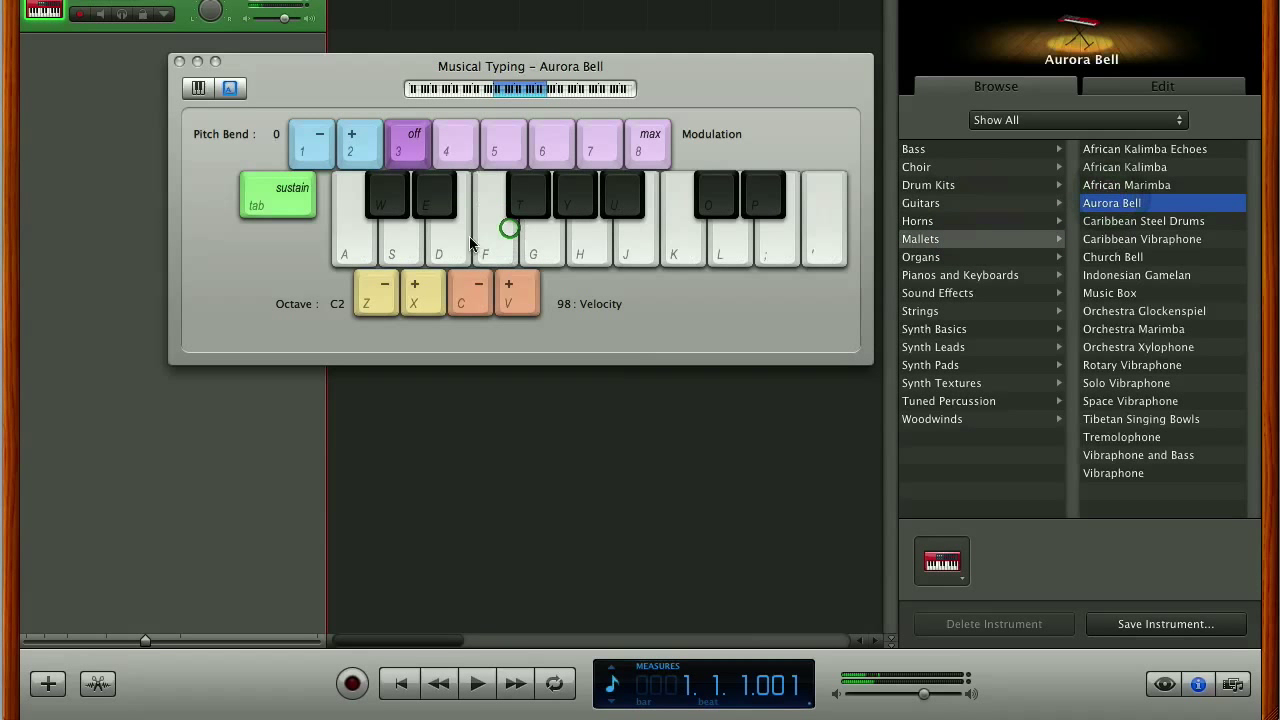
{"action": "left_click", "coordinate": [448, 243]}
{"action": "left_click", "coordinate": [400, 242]}
{"action": "left_click", "coordinate": [367, 246]}
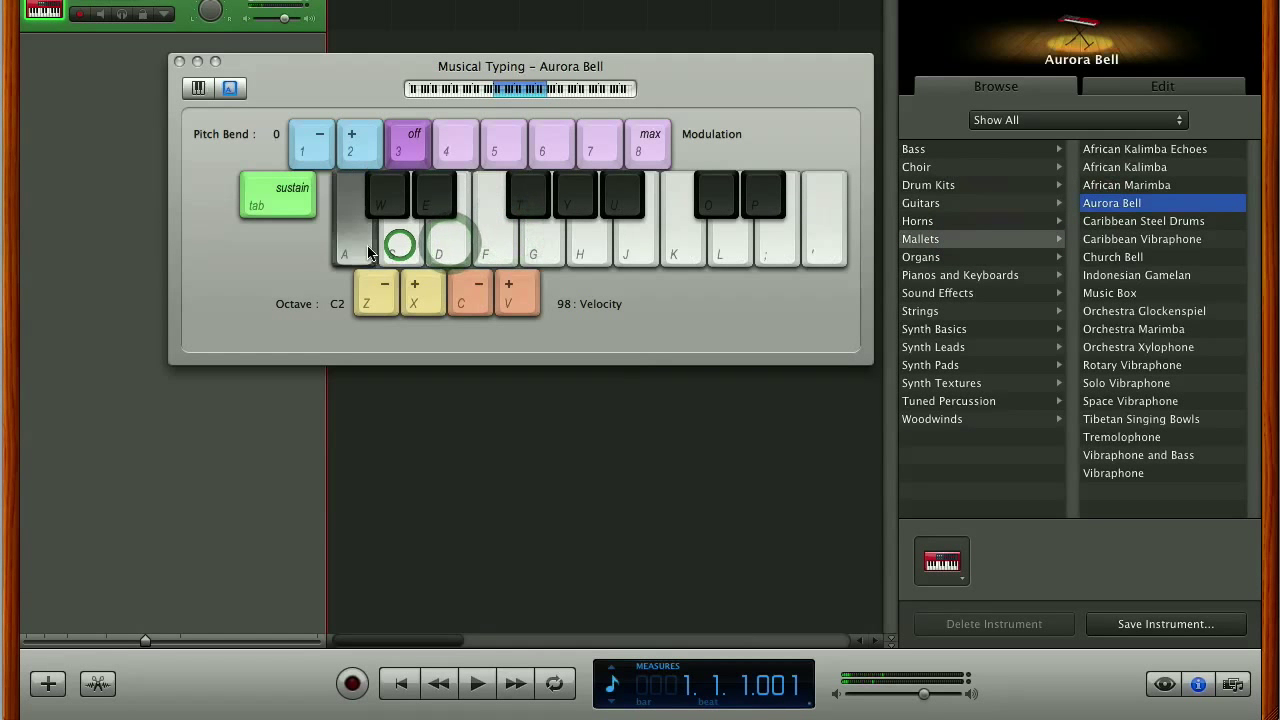
{"action": "left_click", "coordinate": [552, 238]}
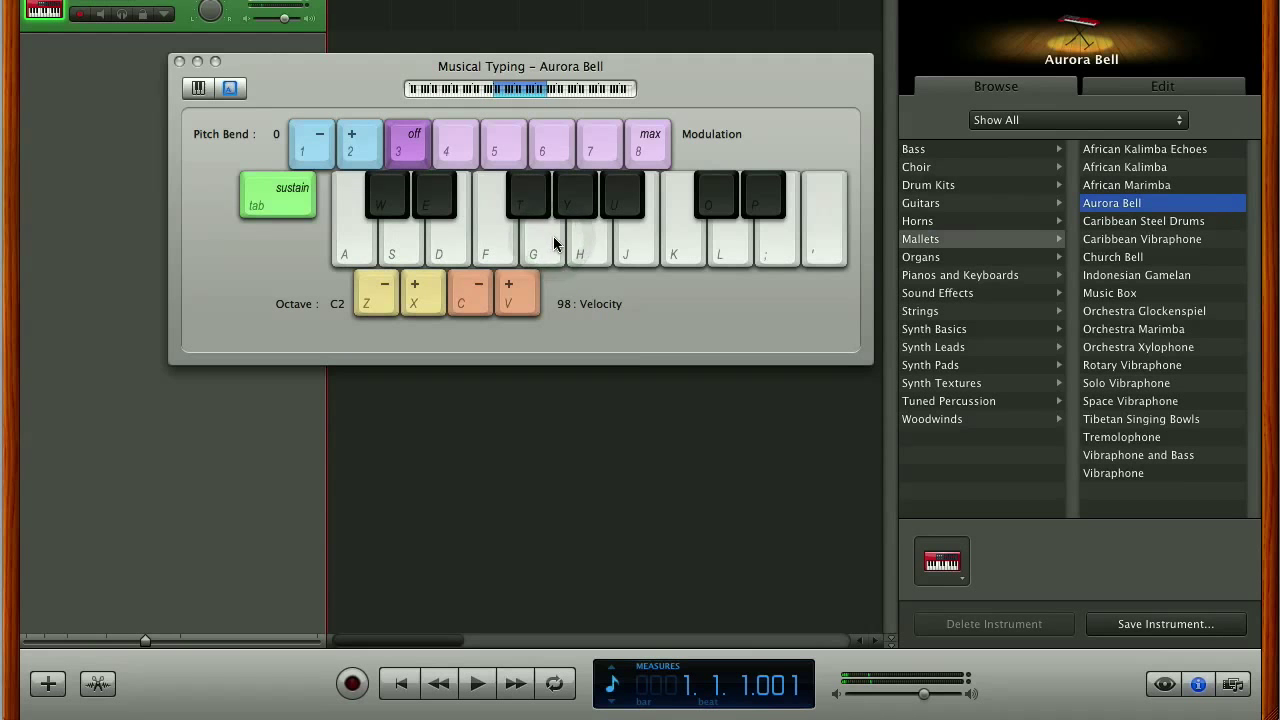
Load NWKC Demo from Sound Effects and play A, E, S to hear Alarm 02 and Answering Machine sounds
{"action": "left_click", "coordinate": [954, 293]}
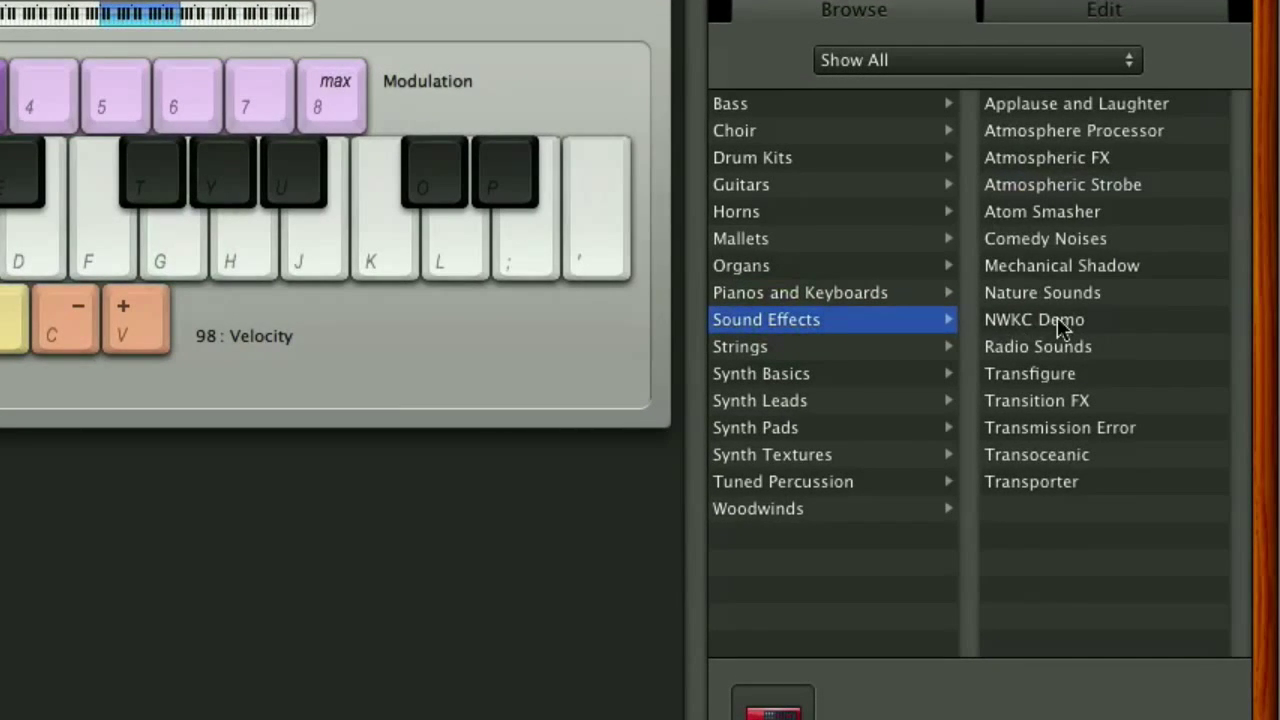
{"action": "left_click", "coordinate": [1066, 320]}
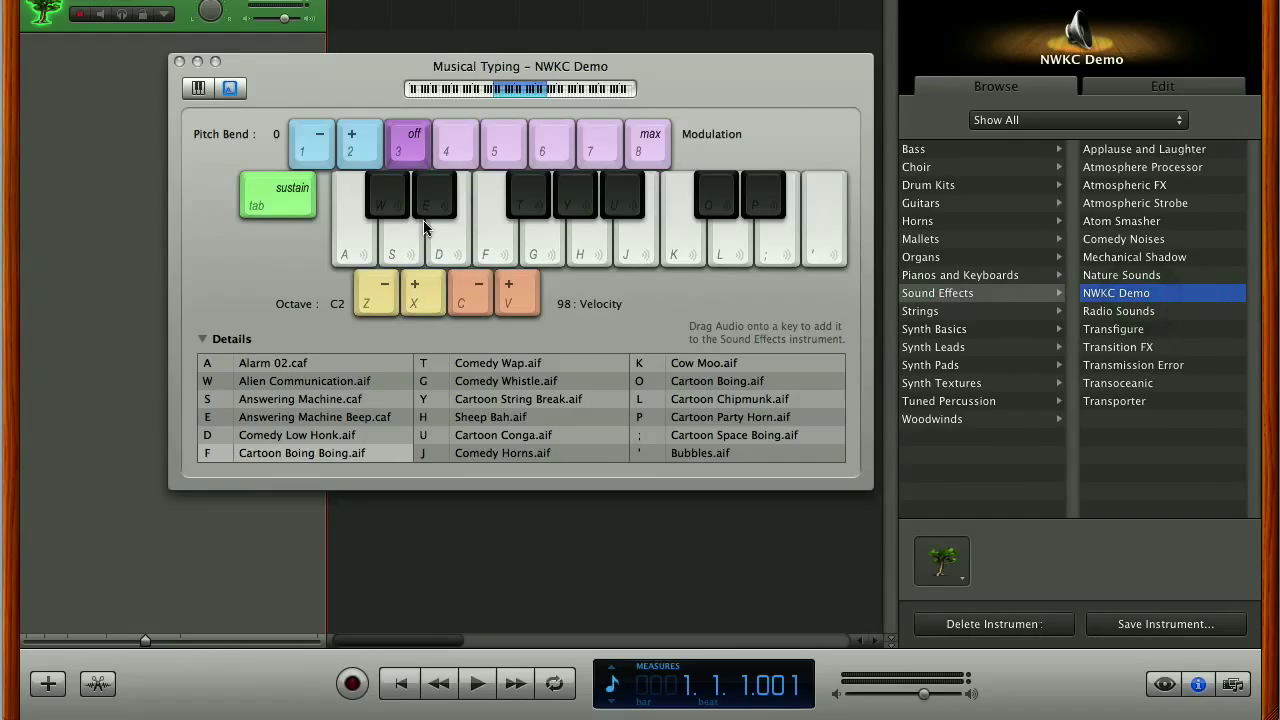
{"action": "left_click", "coordinate": [355, 251]}
{"action": "left_click", "coordinate": [424, 204]}
{"action": "left_click", "coordinate": [394, 248]}
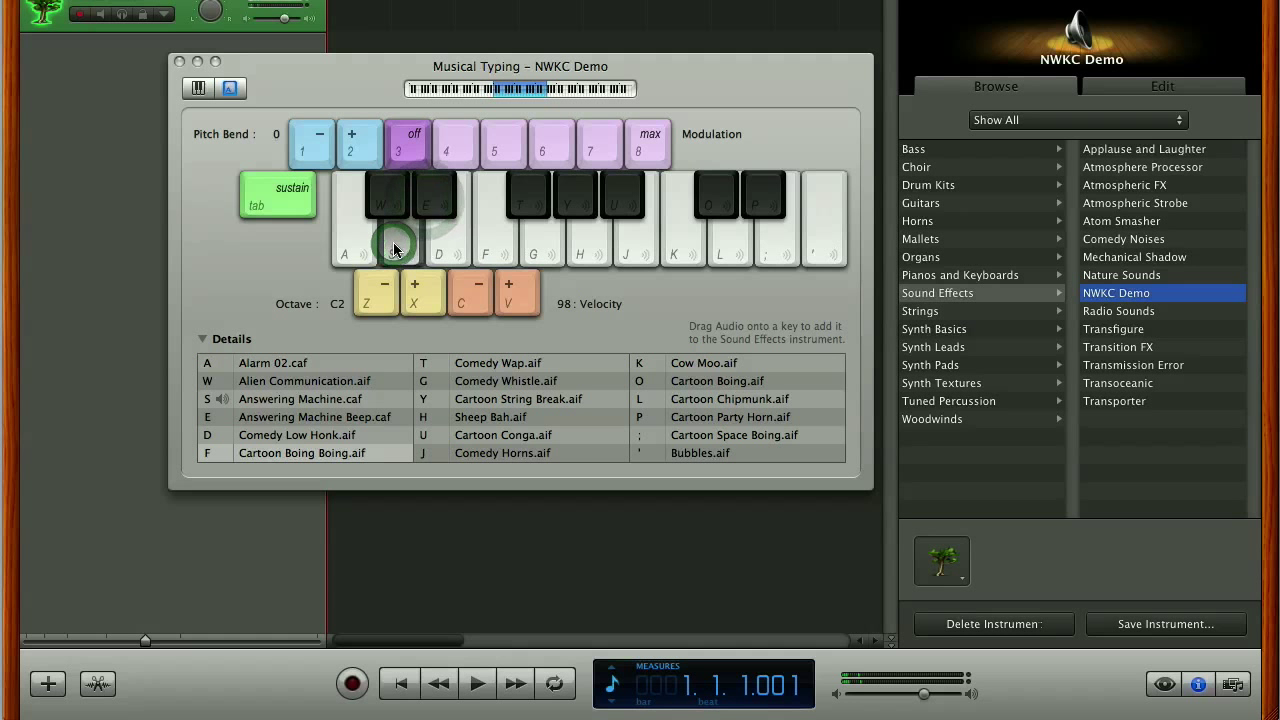